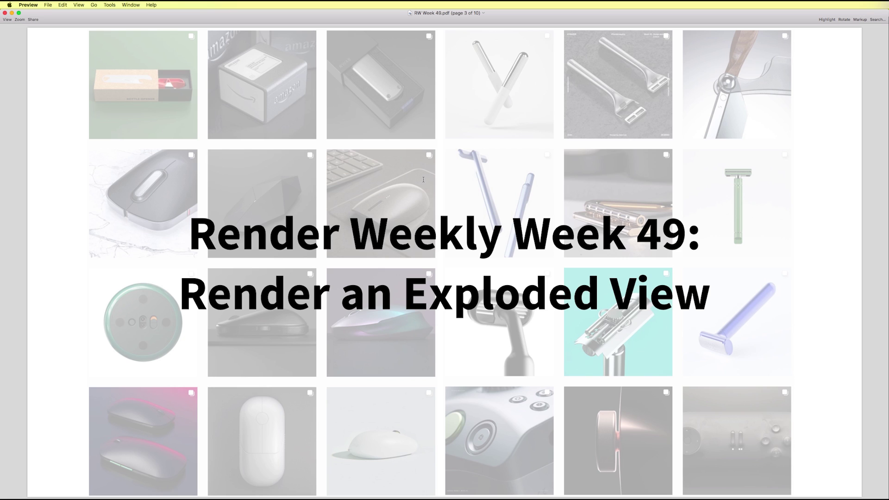
Page through the exploded-view presentation to the Tip #1 slide.
{"action": "key", "text": "Down"}
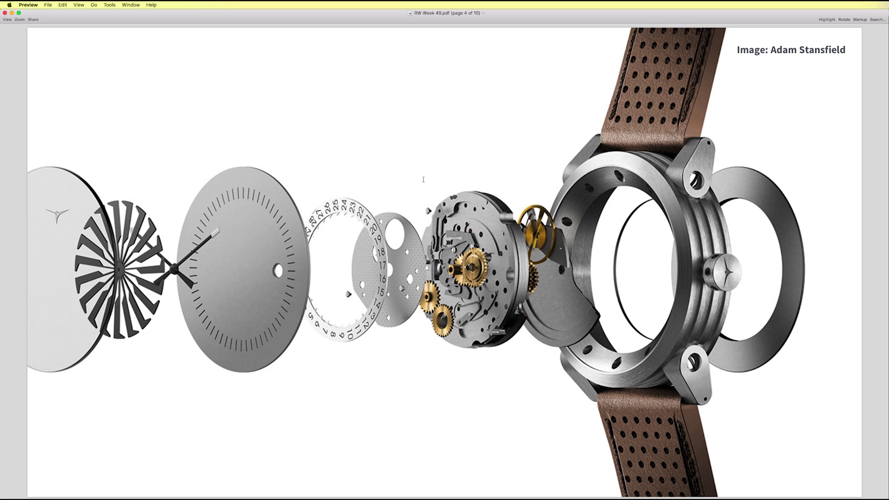
{"action": "key", "text": "Down"}
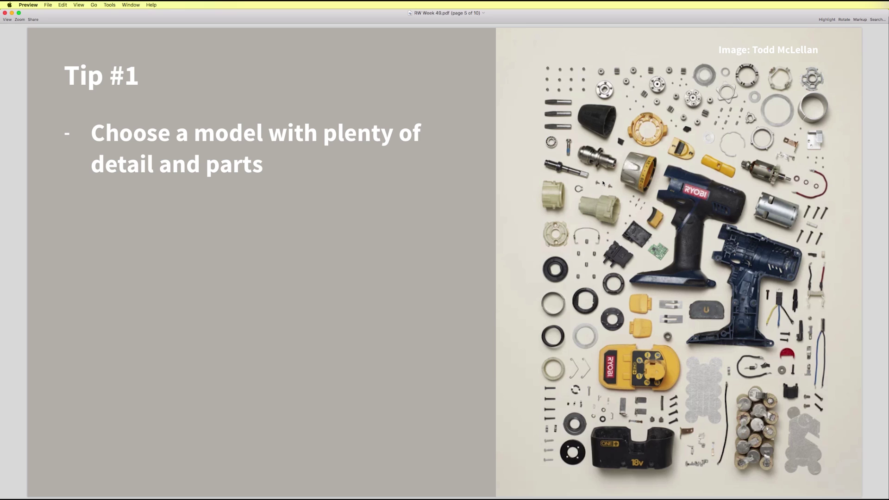
Switch to KeyShot and examine the camping stove model and its parts in the scene tree.
{"action": "key", "text": "super+Tab"}
{"action": "key", "text": "super+Tab"}
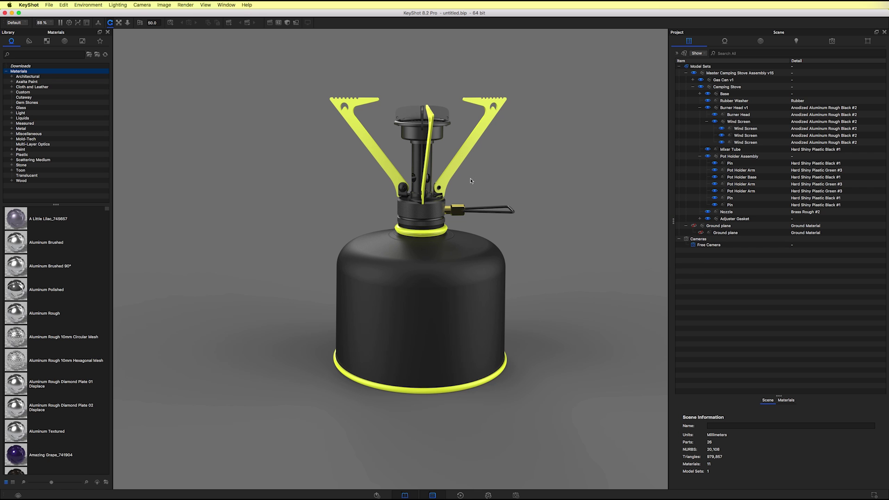
{"action": "left_click_drag", "start_coordinate": [472, 181], "coordinate": [515, 201]}
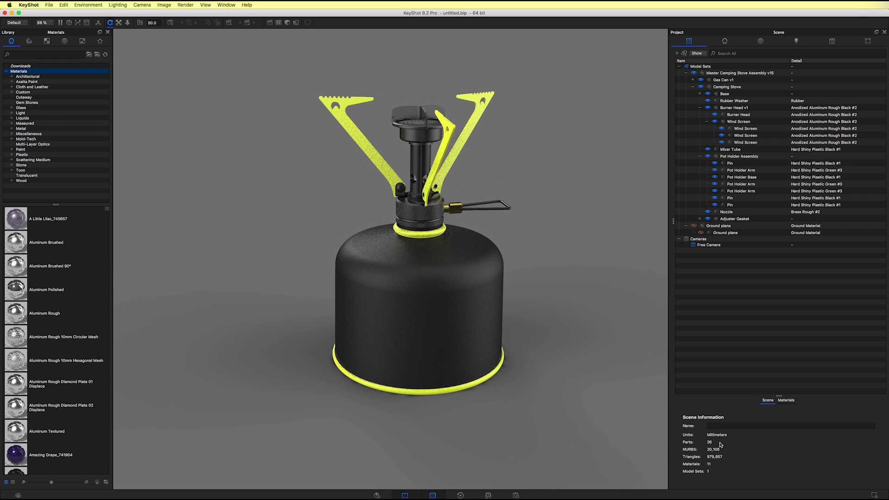
{"action": "left_click", "coordinate": [734, 176]}
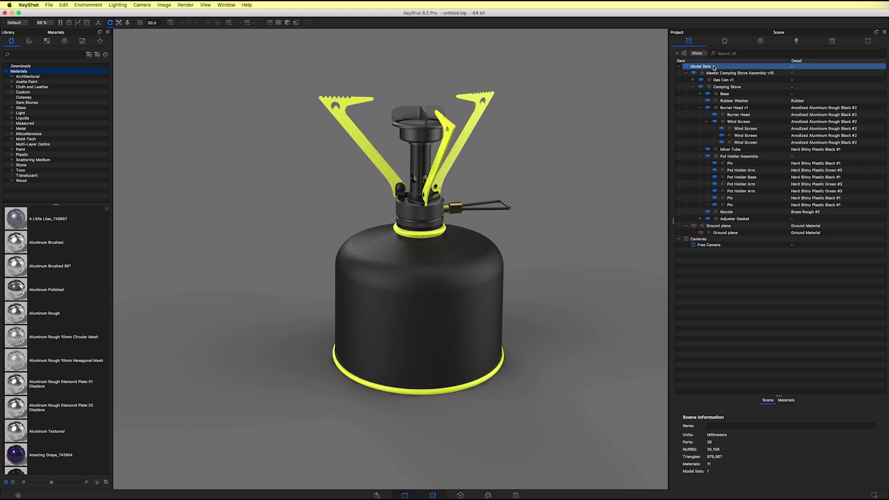
{"action": "left_click", "coordinate": [723, 93]}
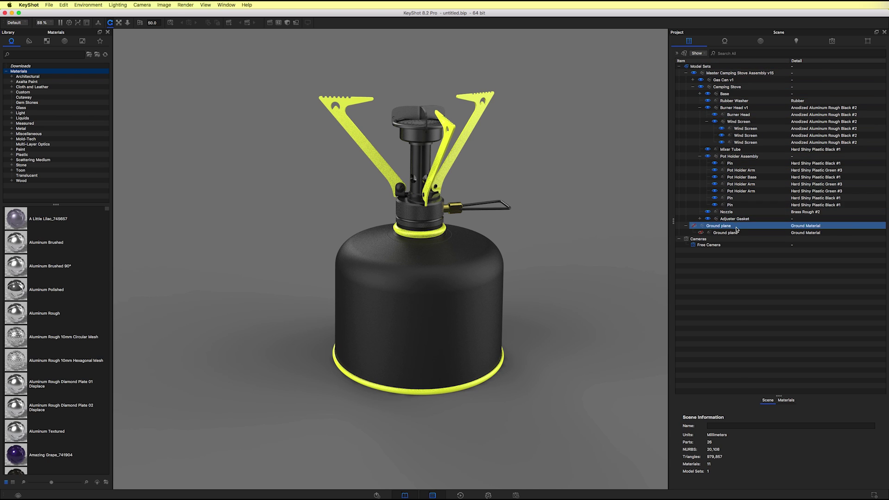
{"action": "left_click", "coordinate": [550, 204]}
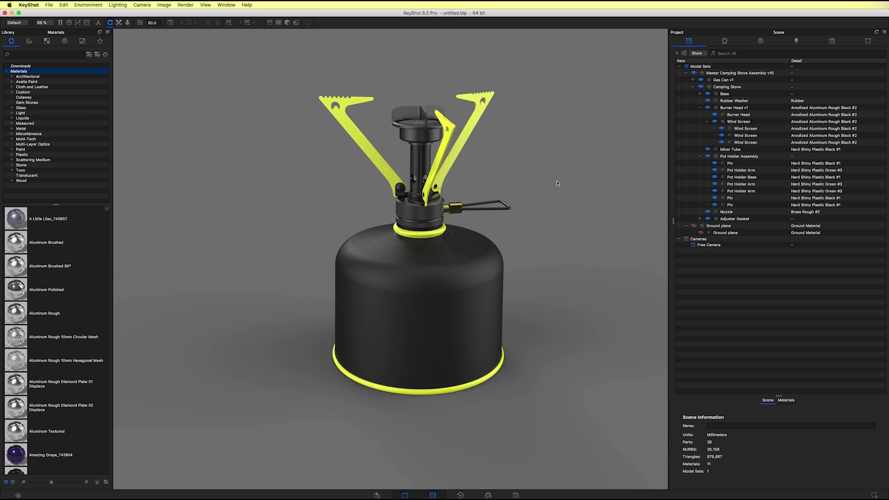
Read the Tip #2 slide of the PDF in Preview and return to KeyShot.
{"action": "key", "text": "super+Tab"}
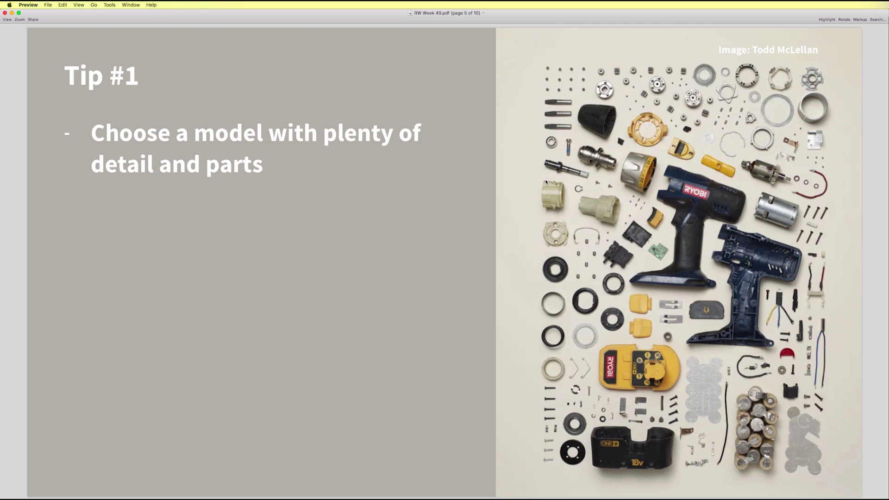
{"action": "key", "text": "Down"}
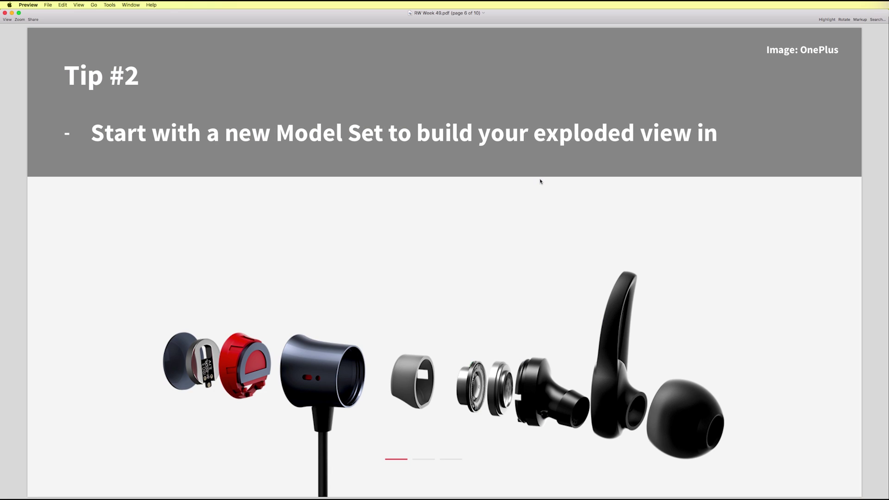
{"action": "key", "text": "super+Tab"}
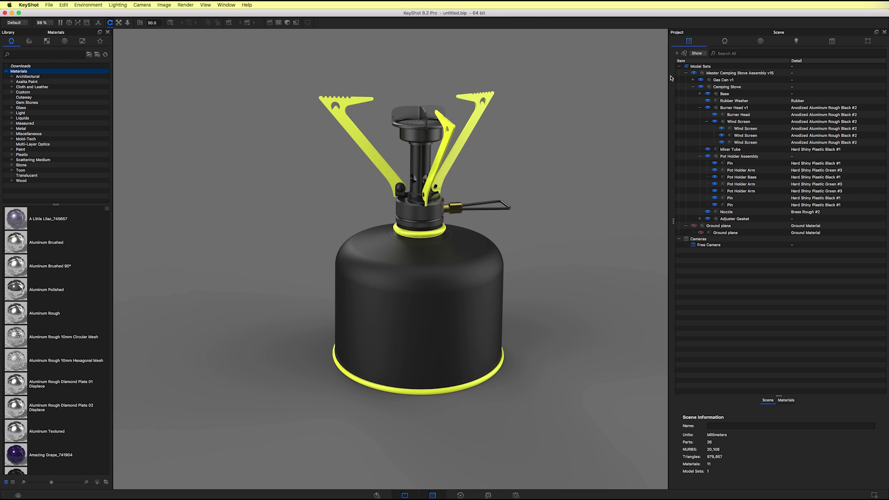
Reveal the model sets list beside the scene tree.
{"action": "left_click", "coordinate": [677, 81]}
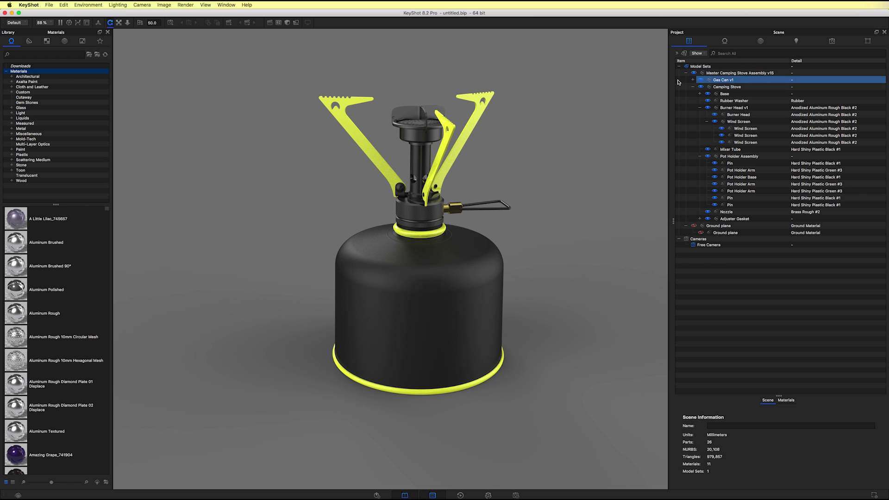
{"action": "left_click", "coordinate": [677, 81]}
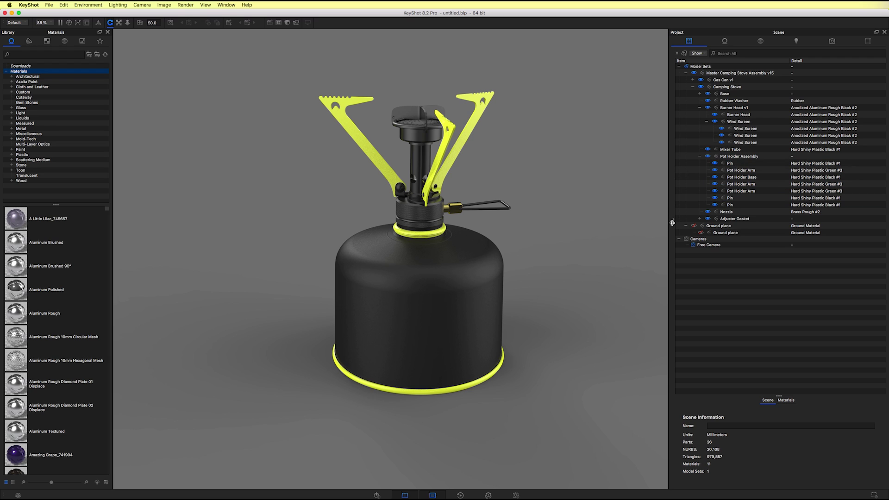
{"action": "left_click", "coordinate": [681, 177]}
{"action": "left_click", "coordinate": [682, 184]}
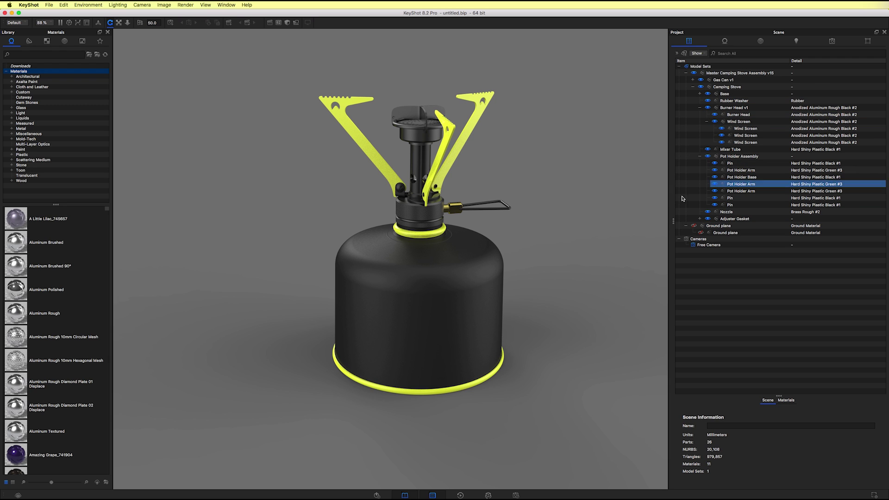
{"action": "left_click", "coordinate": [682, 199]}
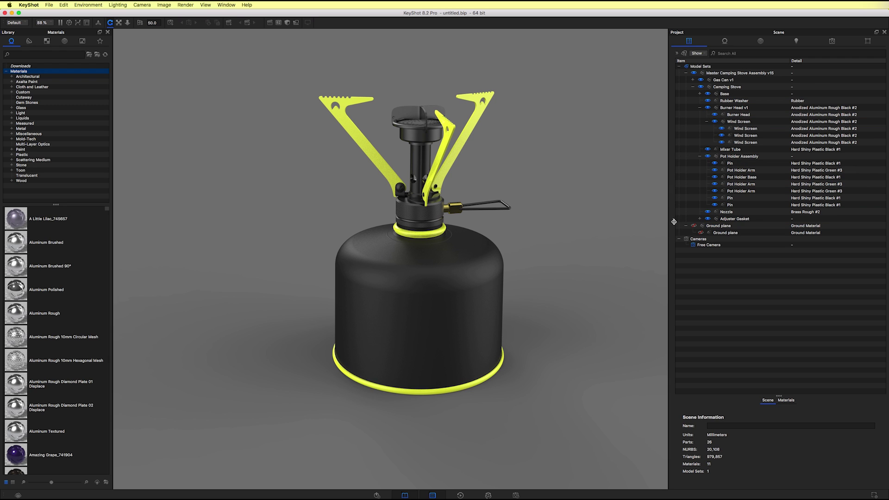
{"action": "left_click", "coordinate": [690, 220]}
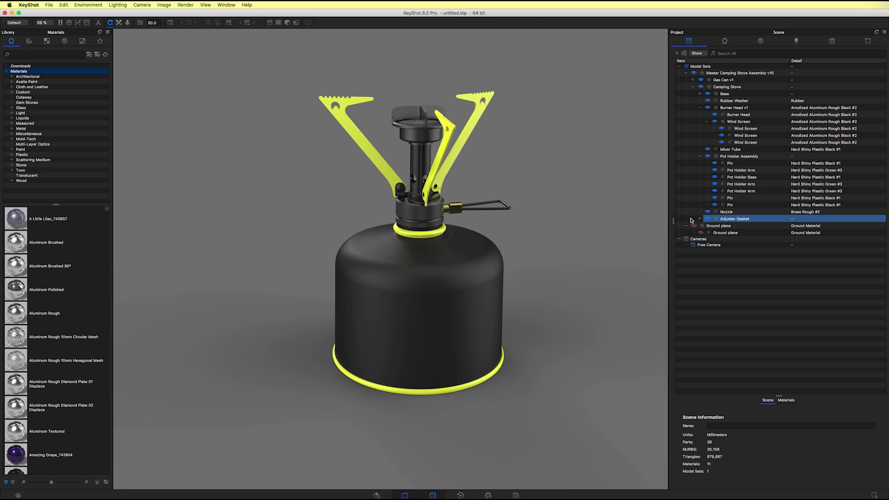
{"action": "left_click_drag", "start_coordinate": [675, 221], "coordinate": [719, 225]}
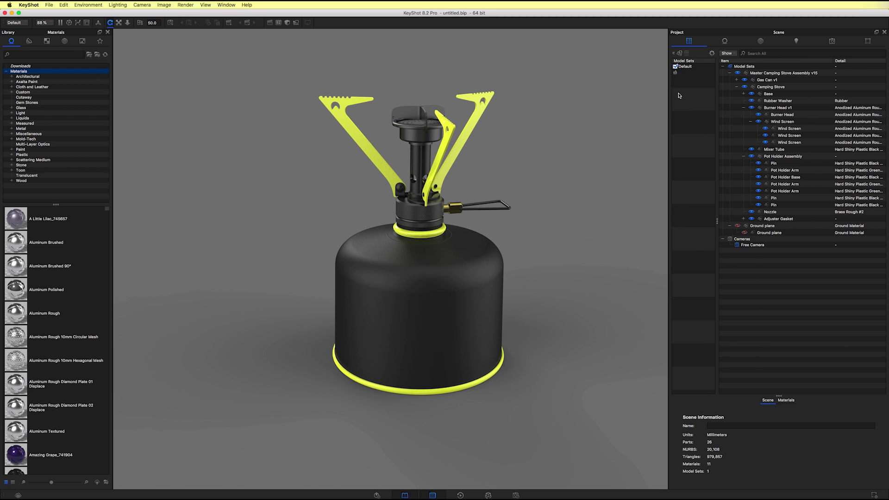
Render a thumbnail for the Default model set.
{"action": "left_click", "coordinate": [680, 65]}
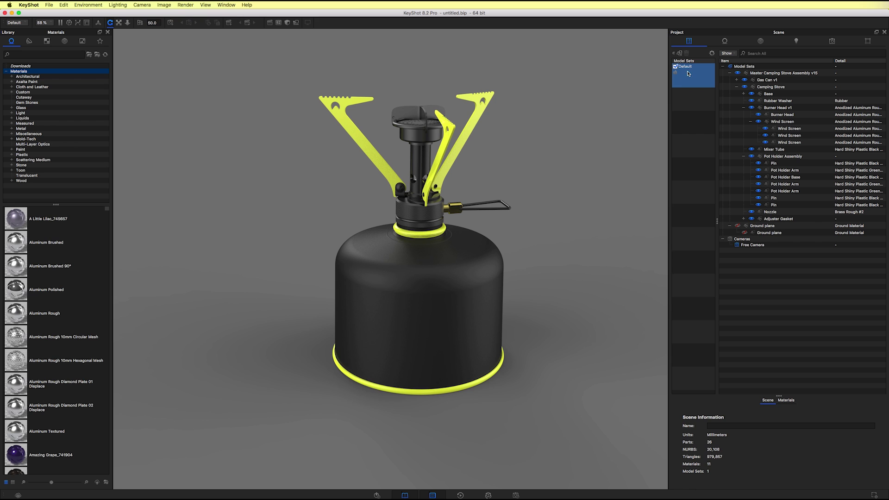
{"action": "right_click", "coordinate": [687, 73]}
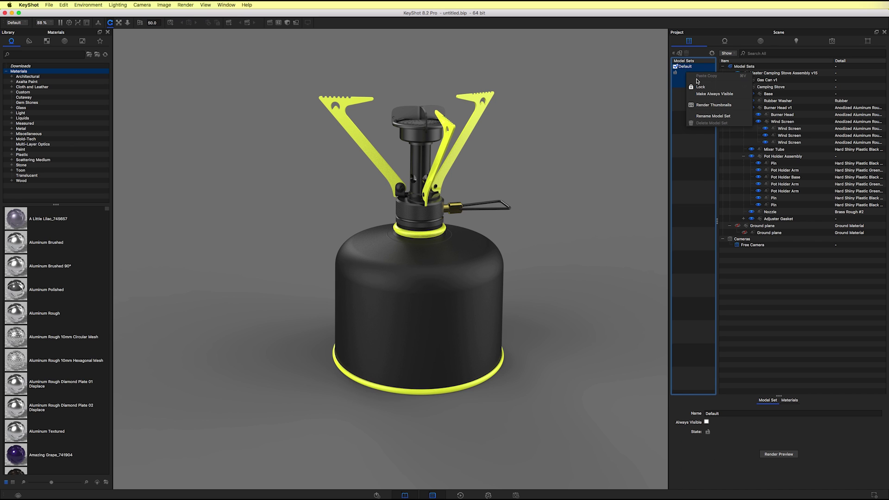
{"action": "left_click", "coordinate": [701, 105]}
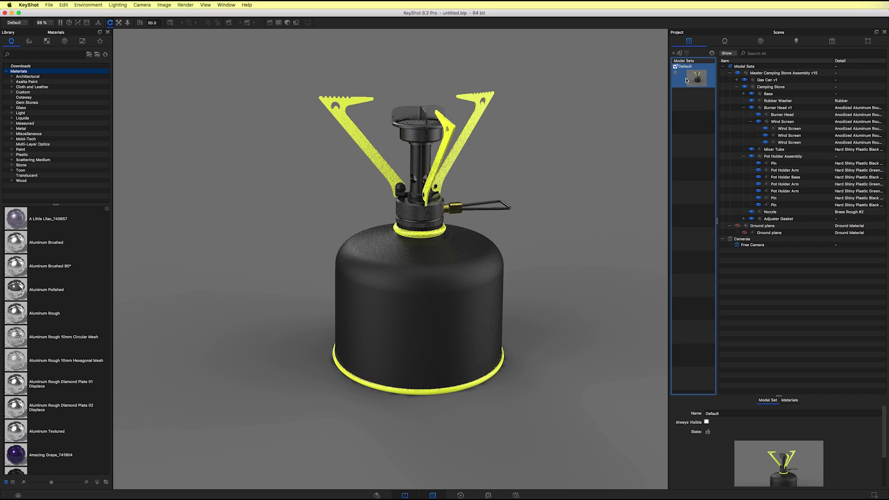
Add a model set named "Exploded View" cloning the Master Camping Stove Assembly, with Link Materials on and Include Hidden Objects off.
{"action": "left_click", "coordinate": [680, 54]}
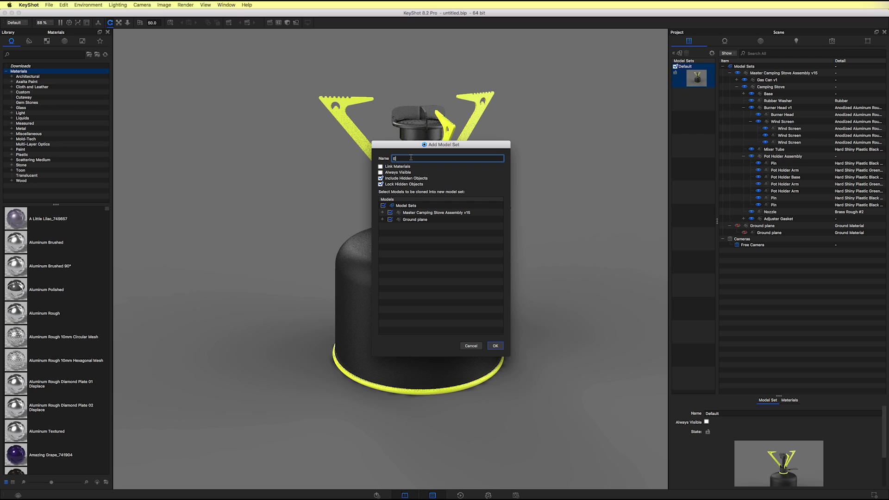
{"action": "type", "text": "Exploded View"}
{"action": "left_click", "coordinate": [385, 167]}
{"action": "left_click", "coordinate": [380, 179]}
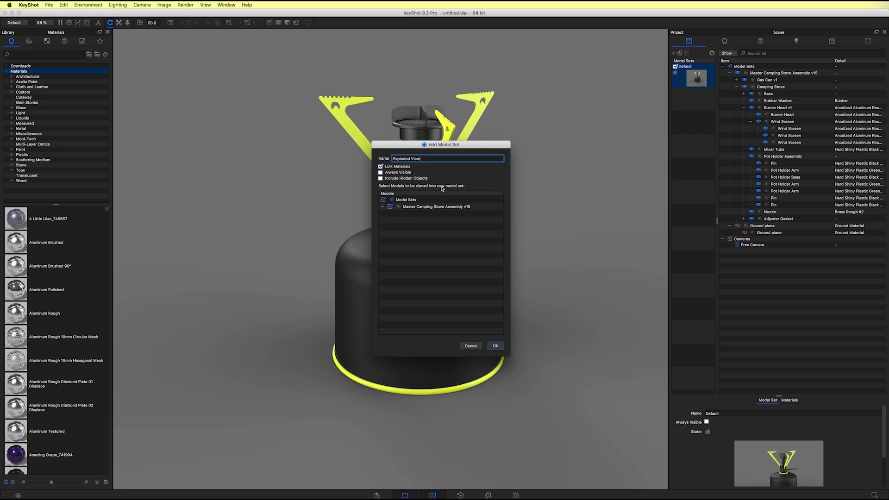
{"action": "left_click", "coordinate": [383, 206]}
{"action": "left_click", "coordinate": [461, 211]}
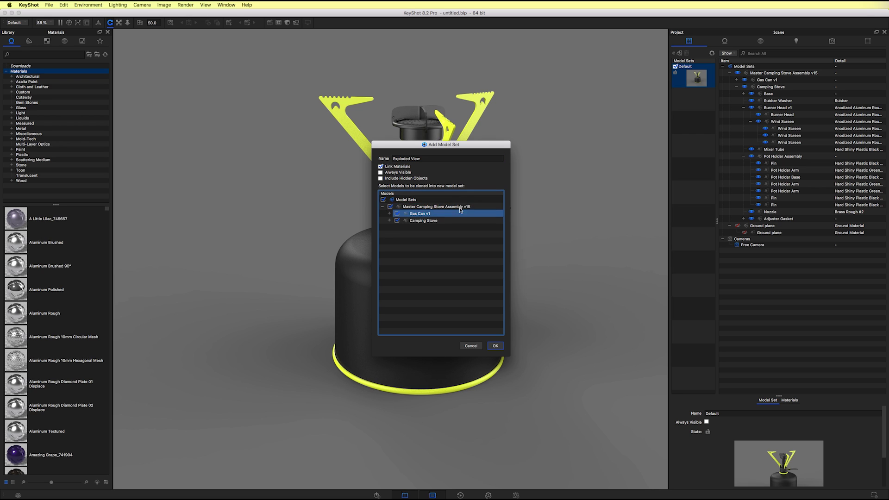
{"action": "left_click", "coordinate": [441, 223]}
{"action": "left_click", "coordinate": [439, 214]}
{"action": "left_click", "coordinate": [442, 207]}
{"action": "left_click", "coordinate": [383, 206]}
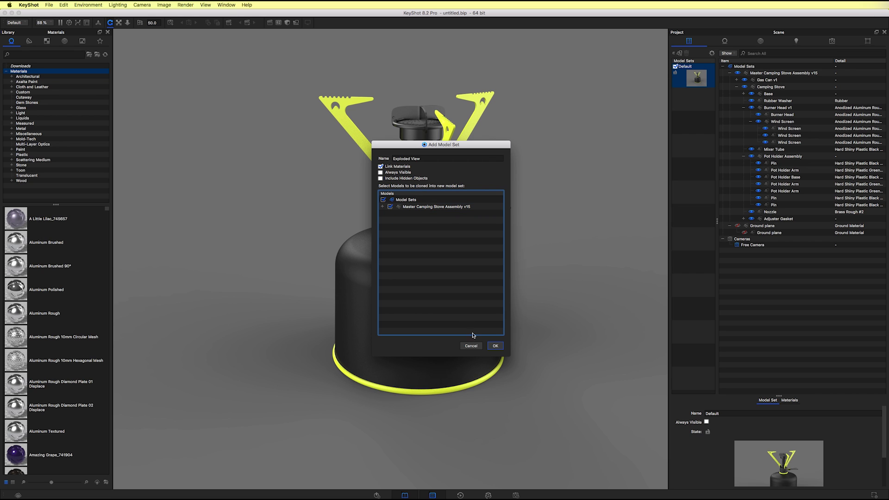
{"action": "left_click", "coordinate": [495, 346]}
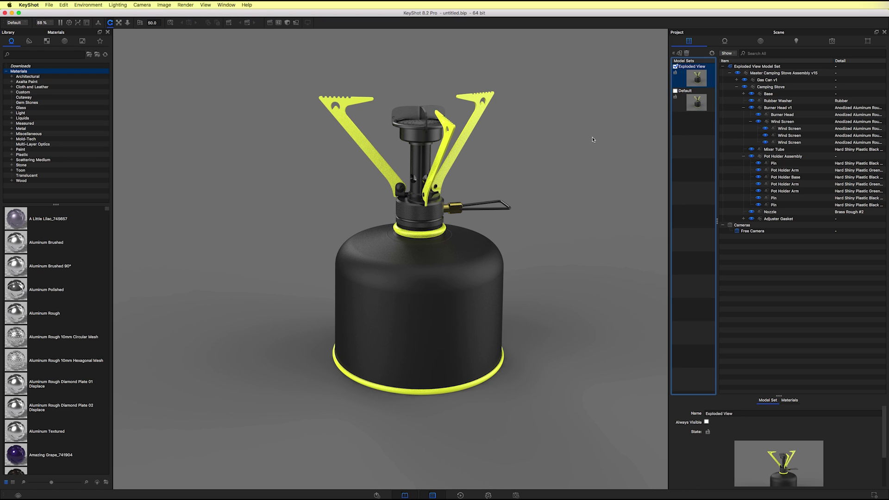
Read the Tip #3 slide of the PDF in Preview and return to KeyShot.
{"action": "key", "text": "super+Tab"}
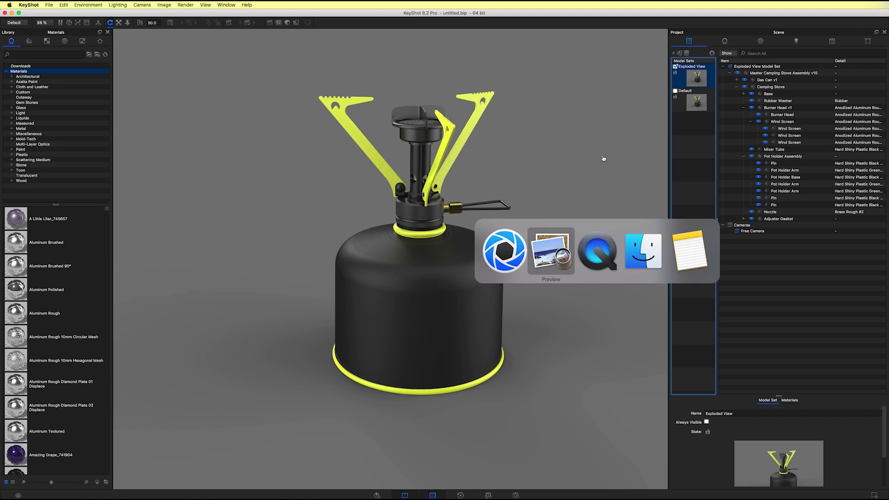
{"action": "key", "text": "Right"}
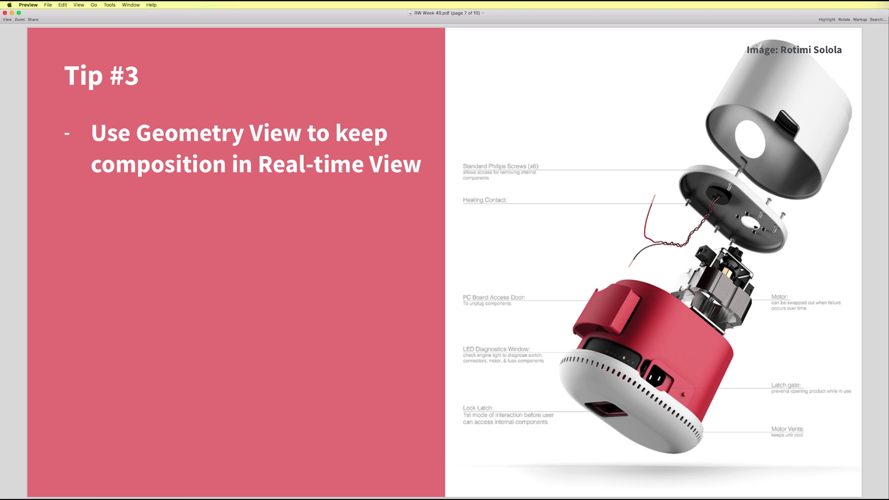
{"action": "key", "text": "super+Tab"}
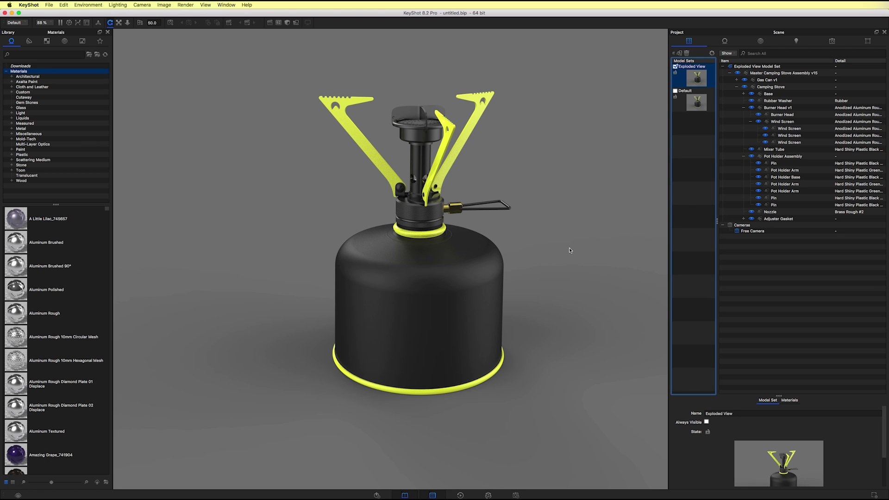
Add a new camera that looks down on the stove from a steep angle, keeping the default name.
{"action": "left_click_drag", "start_coordinate": [566, 249], "coordinate": [582, 307]}
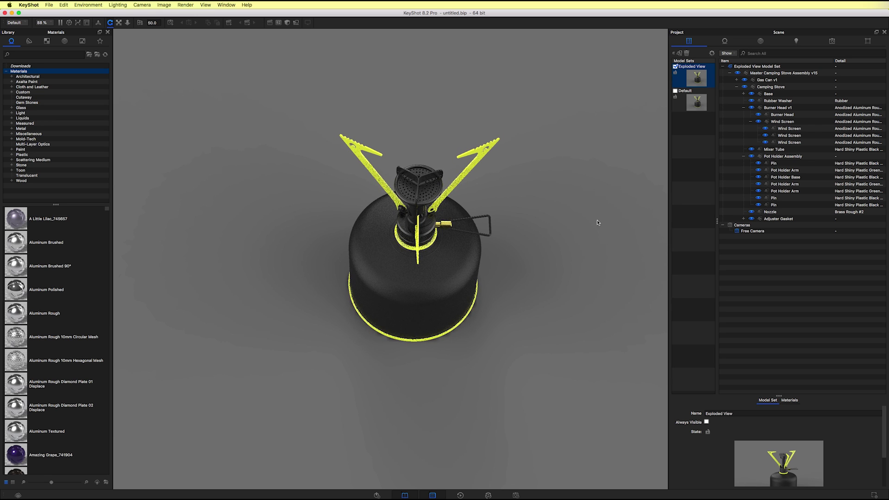
{"action": "left_click", "coordinate": [816, 44]}
{"action": "left_click", "coordinate": [675, 53]}
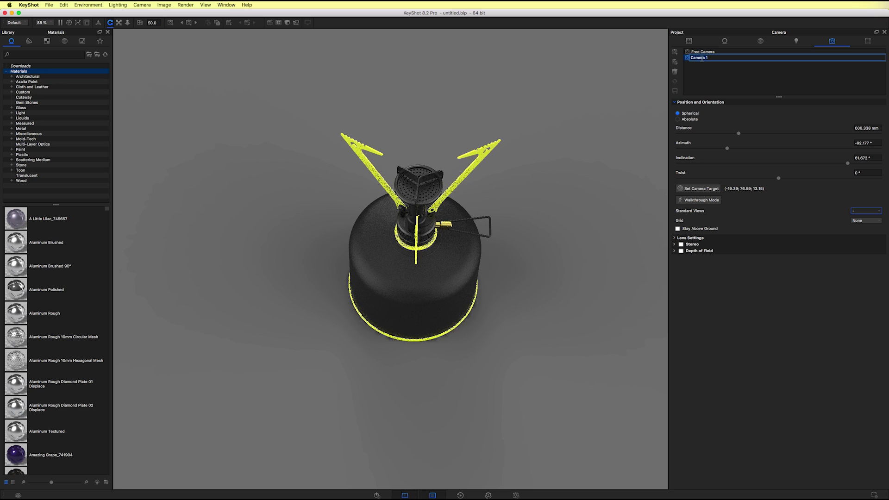
{"action": "key", "text": "Return"}
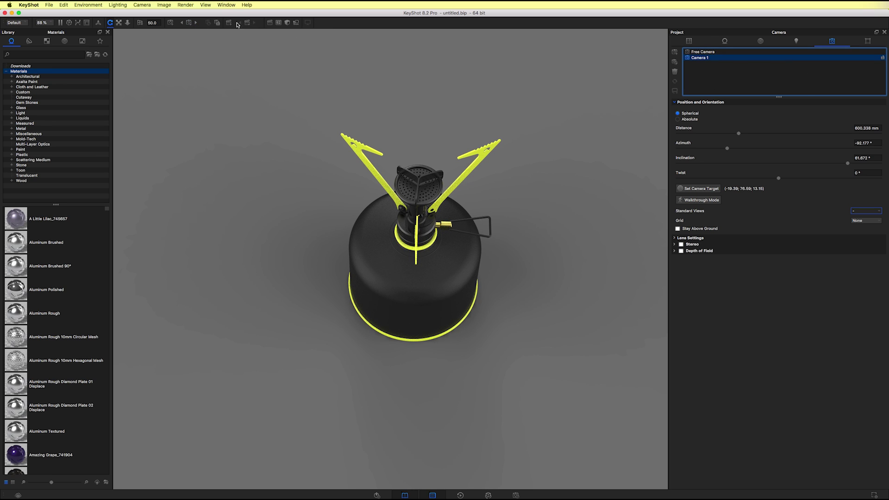
Set the image resolution to the landscape 16:9 preset.
{"action": "left_click", "coordinate": [208, 5]}
{"action": "mouse_move", "coordinate": [164, 4]}
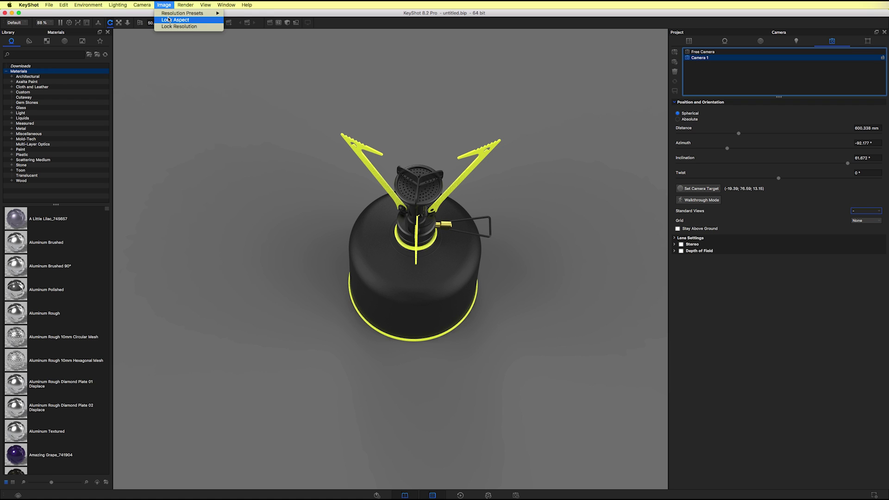
{"action": "mouse_move", "coordinate": [195, 13]}
{"action": "mouse_move", "coordinate": [248, 15]}
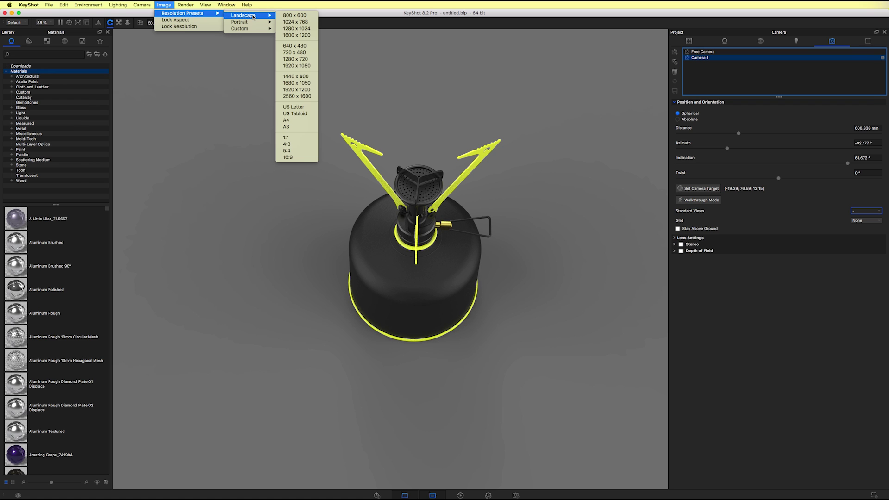
{"action": "left_click", "coordinate": [293, 157]}
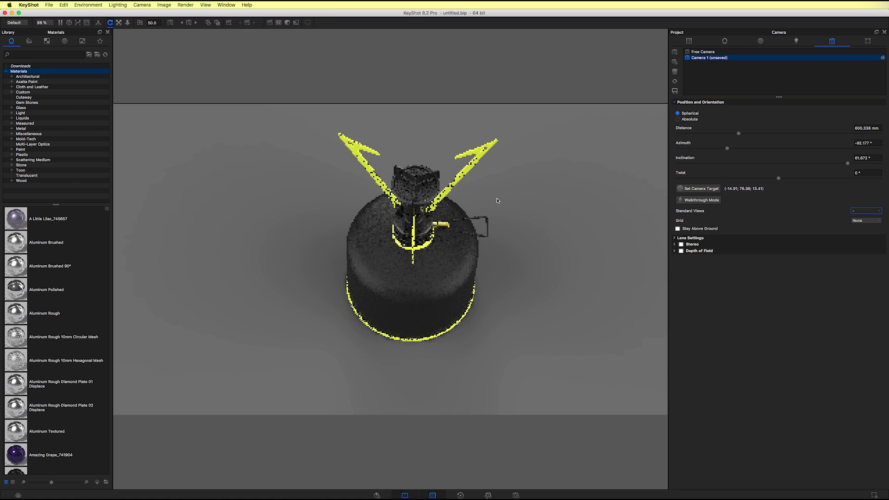
Center the stove in the Camera 1 view, set the focal length to 90 mm, and save the camera.
{"action": "middle_click_drag", "start_coordinate": [497, 200], "coordinate": [495, 204]}
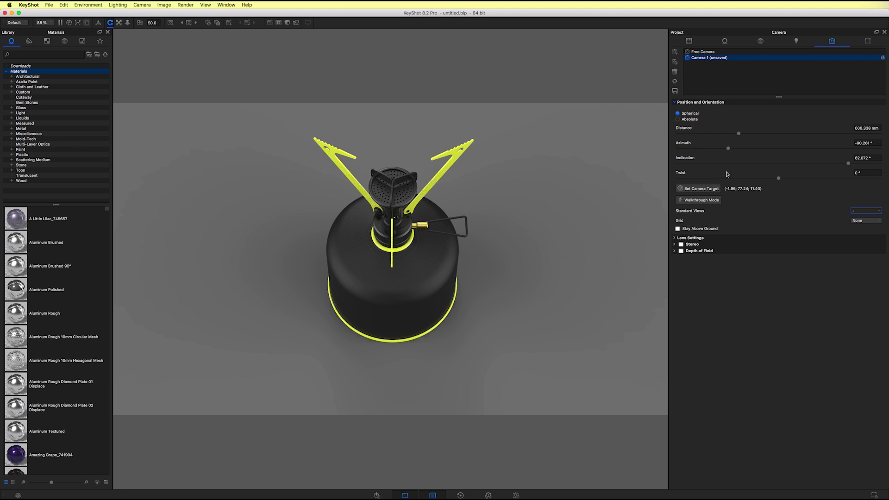
{"action": "left_click", "coordinate": [675, 238]}
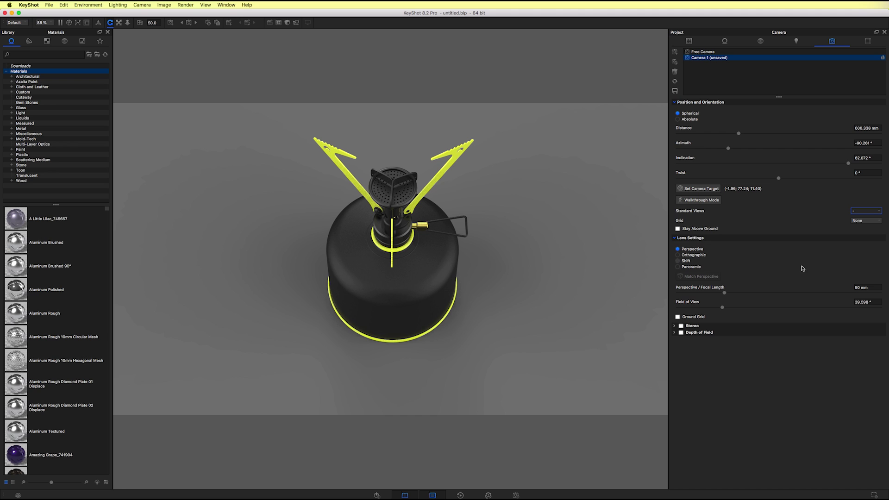
{"action": "left_click", "coordinate": [877, 287]}
{"action": "key", "text": "Return"}
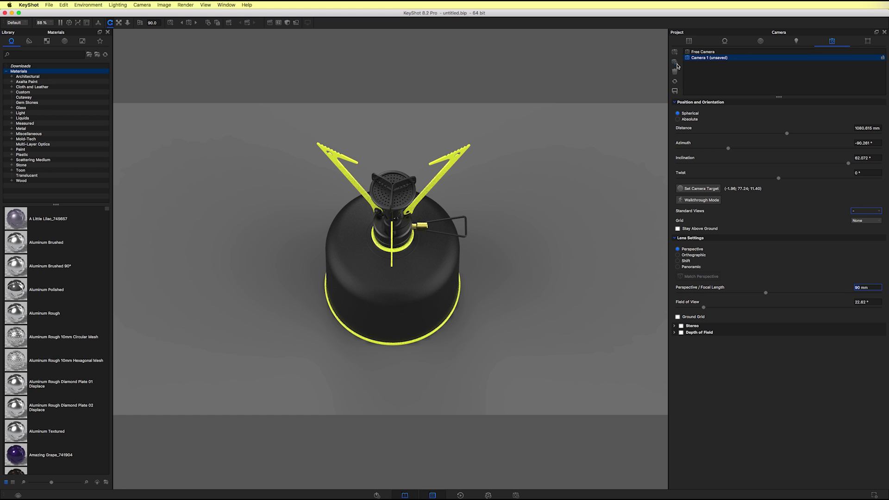
{"action": "left_click", "coordinate": [675, 91]}
Orbit around the stove to test the saved camera, and restore the Camera 1 view.
{"action": "left_click_drag", "start_coordinate": [530, 190], "coordinate": [406, 174]}
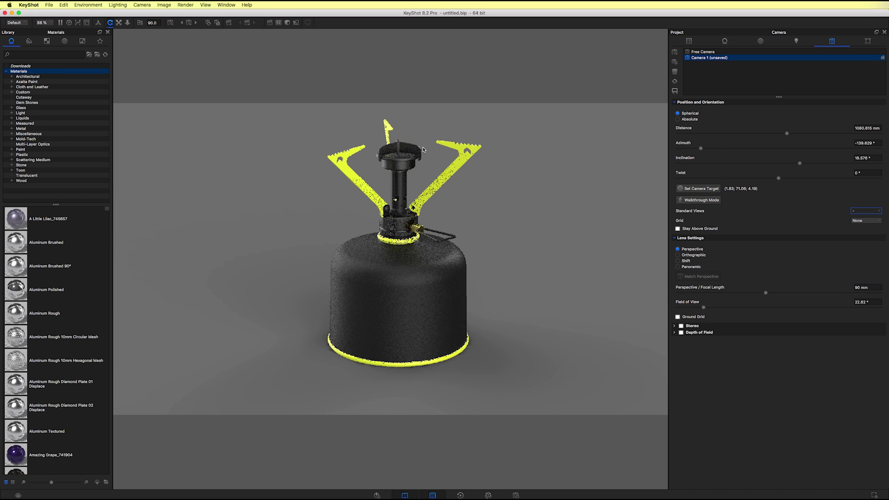
{"action": "left_click_drag", "start_coordinate": [401, 206], "coordinate": [555, 260]}
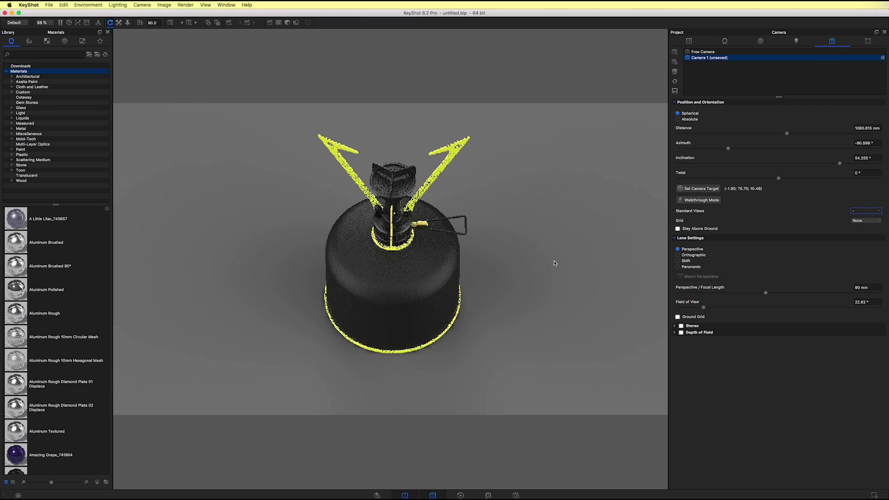
{"action": "left_click", "coordinate": [702, 58]}
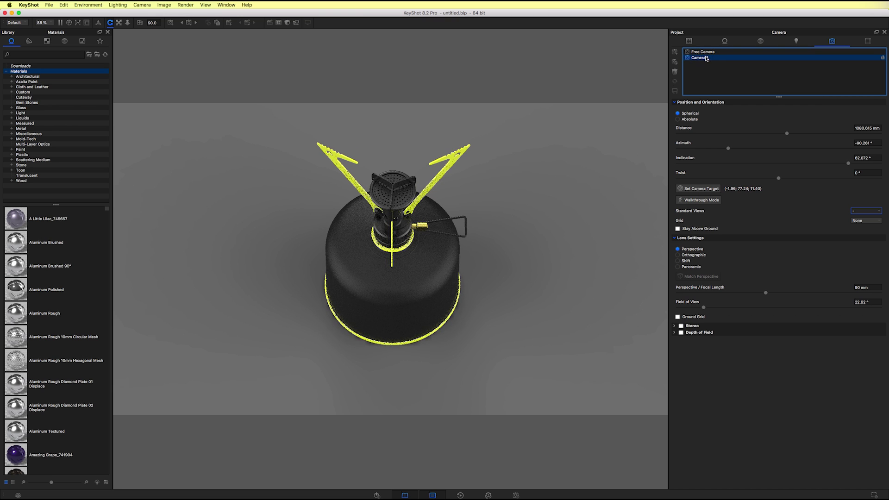
Open the Geometry View, dock it together with the Library, and widen the docked area.
{"action": "left_click", "coordinate": [227, 5]}
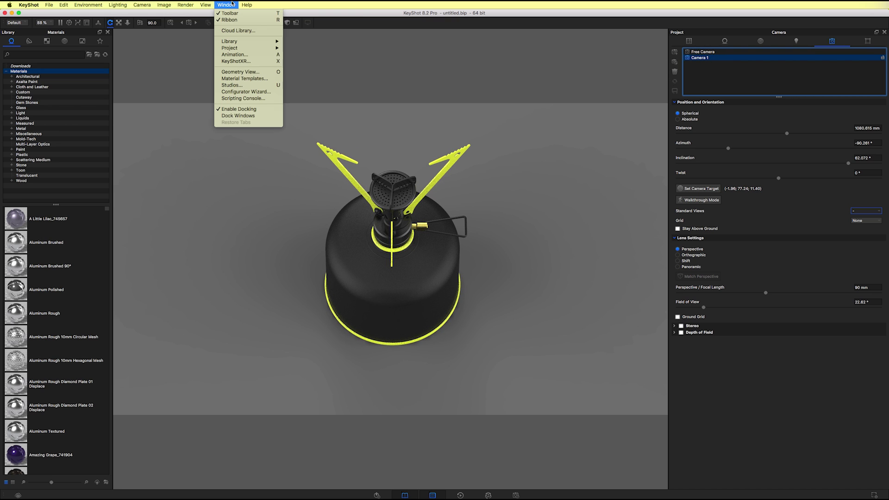
{"action": "left_click", "coordinate": [242, 72]}
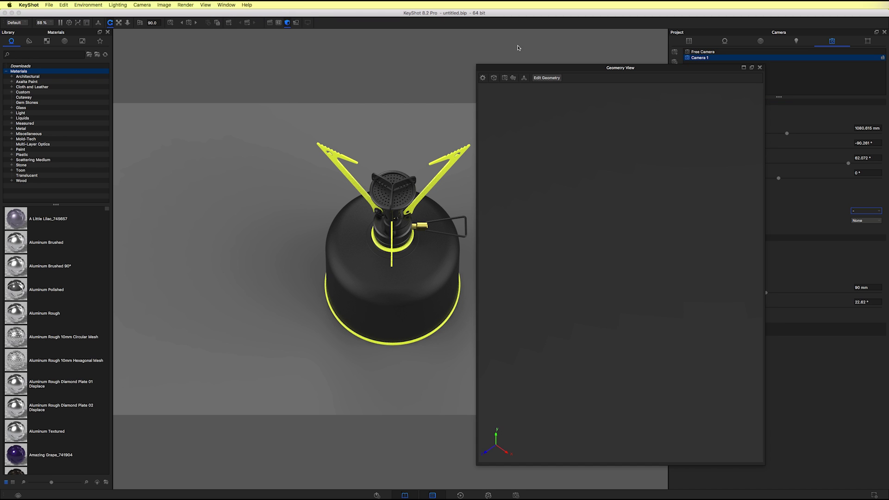
{"action": "left_click_drag", "start_coordinate": [594, 69], "coordinate": [90, 119]}
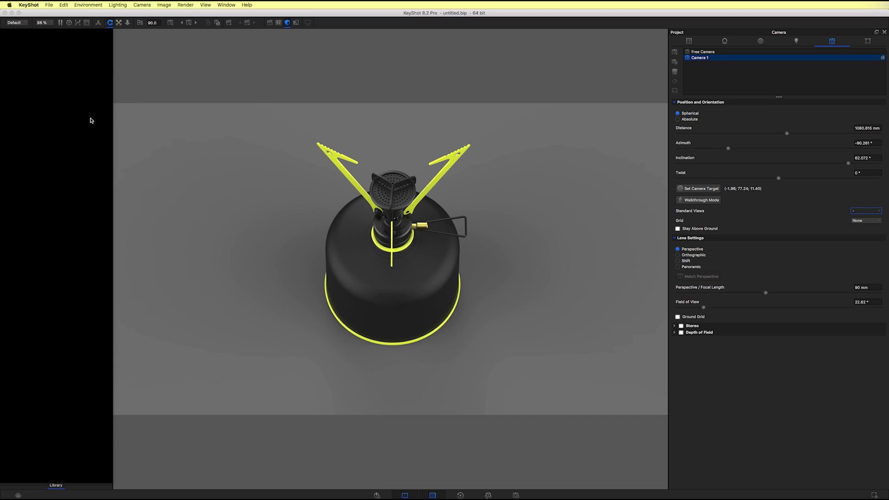
{"action": "left_click_drag", "start_coordinate": [112, 91], "coordinate": [235, 103]}
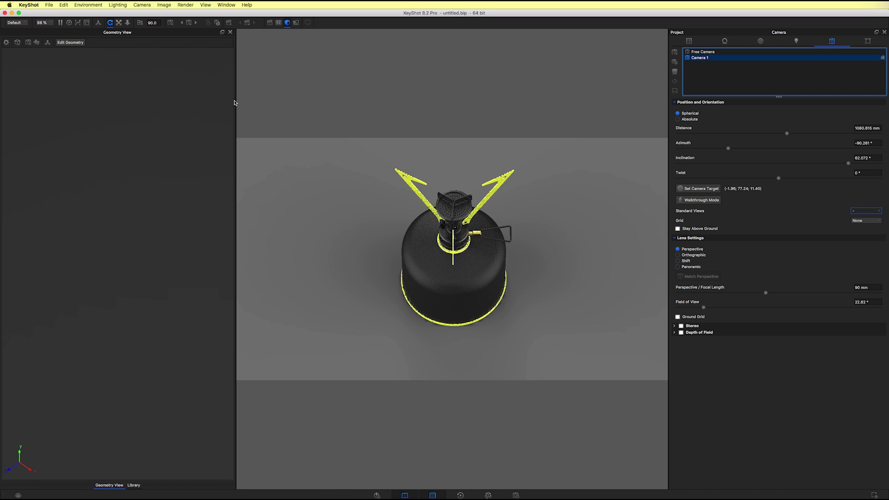
Center and fit the models in the Geometry View and enlarge that view further.
{"action": "right_click", "coordinate": [121, 204]}
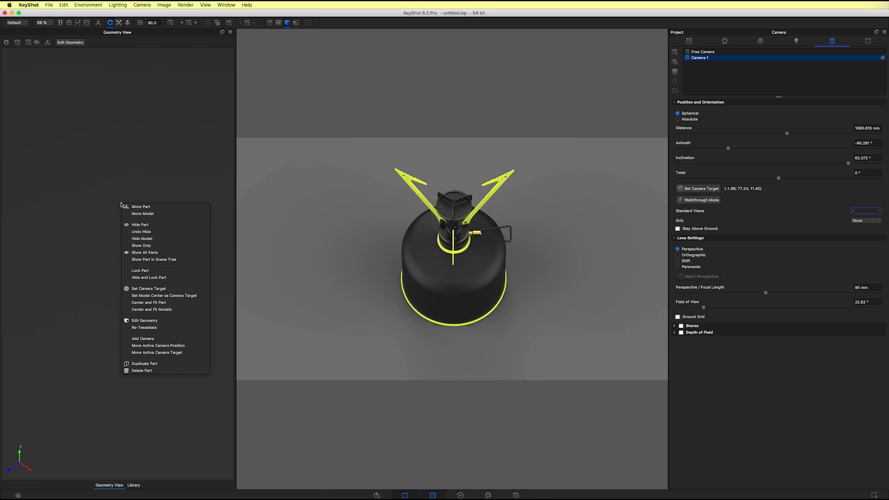
{"action": "left_click", "coordinate": [156, 312]}
{"action": "left_click_drag", "start_coordinate": [147, 244], "coordinate": [291, 268]}
{"action": "mouse_move", "coordinate": [208, 273]}
{"action": "left_mouse_down"}
{"action": "mouse_move", "coordinate": [244, 277]}
{"action": "mouse_move", "coordinate": [201, 274]}
{"action": "left_mouse_up"}
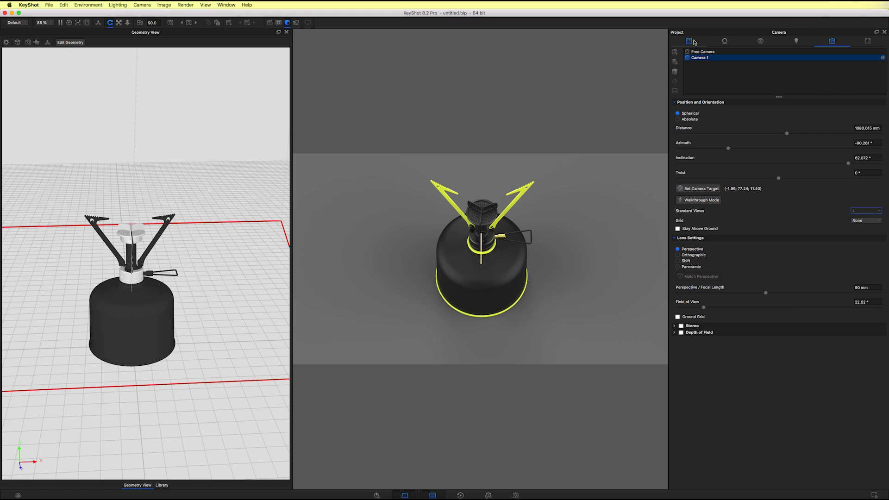
{"action": "right_click", "coordinate": [151, 311]}
{"action": "left_click", "coordinate": [172, 315]}
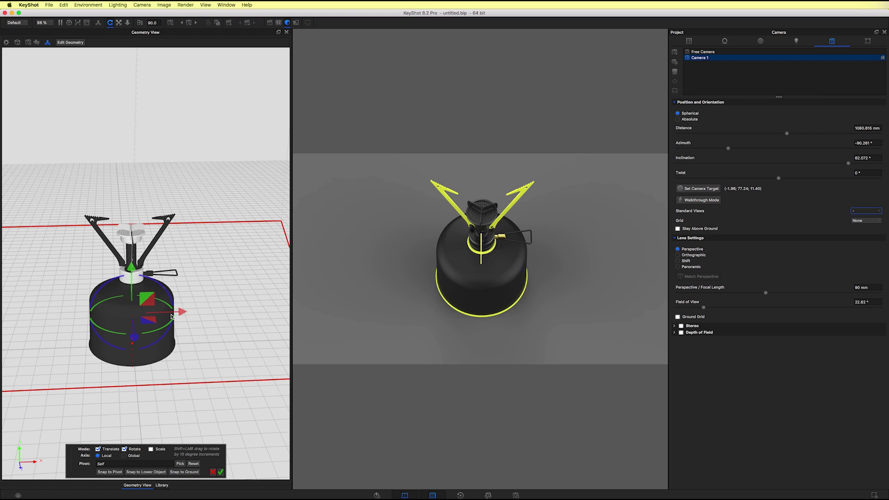
{"action": "mouse_move", "coordinate": [182, 313]}
{"action": "left_mouse_down"}
{"action": "mouse_move", "coordinate": [260, 314]}
{"action": "mouse_move", "coordinate": [171, 316]}
{"action": "mouse_move", "coordinate": [182, 314]}
{"action": "left_mouse_up"}
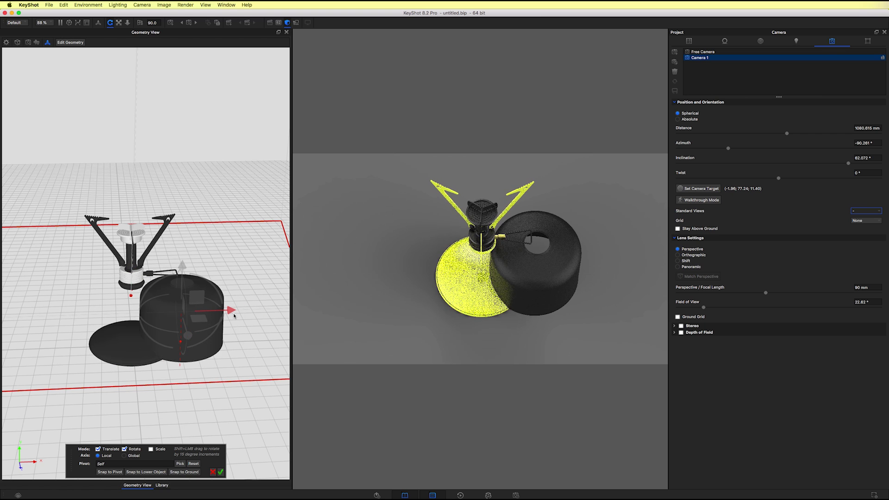
{"action": "left_click", "coordinate": [213, 472]}
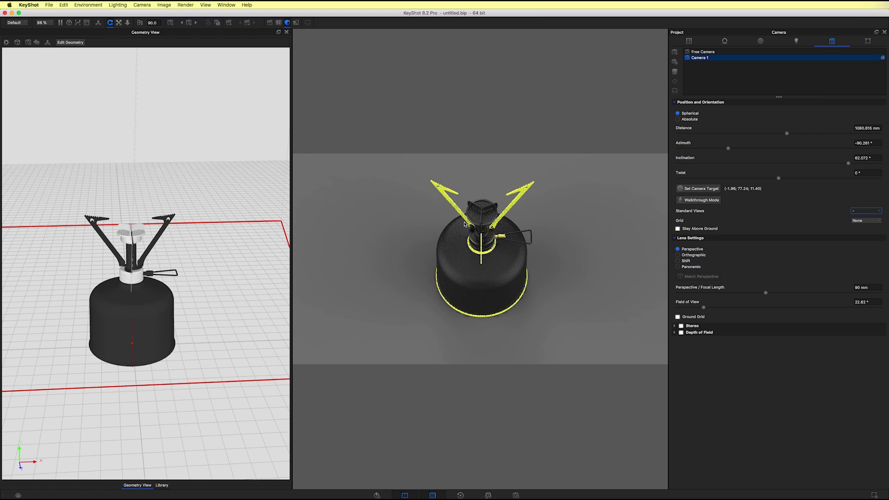
Move the whole Gas Can v1 group along the X axis until it stands clear to the right of the burner.
{"action": "left_click", "coordinate": [689, 41]}
{"action": "left_click", "coordinate": [769, 80]}
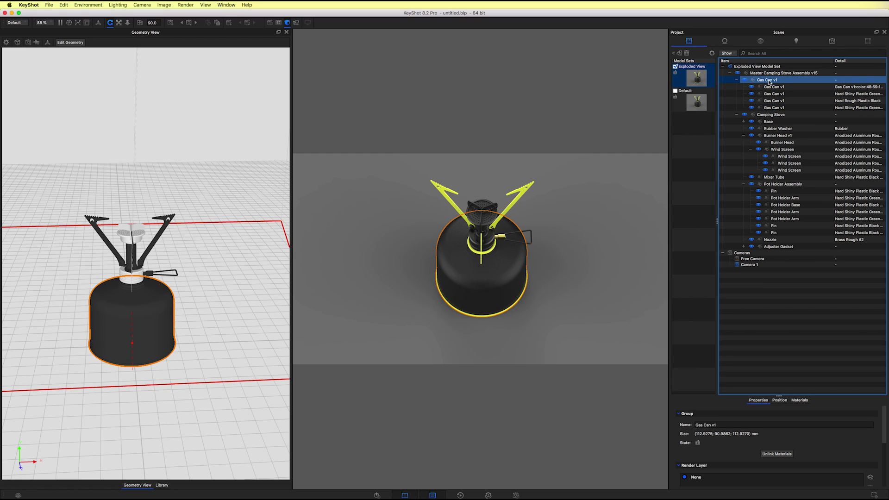
{"action": "right_click", "coordinate": [166, 315]}
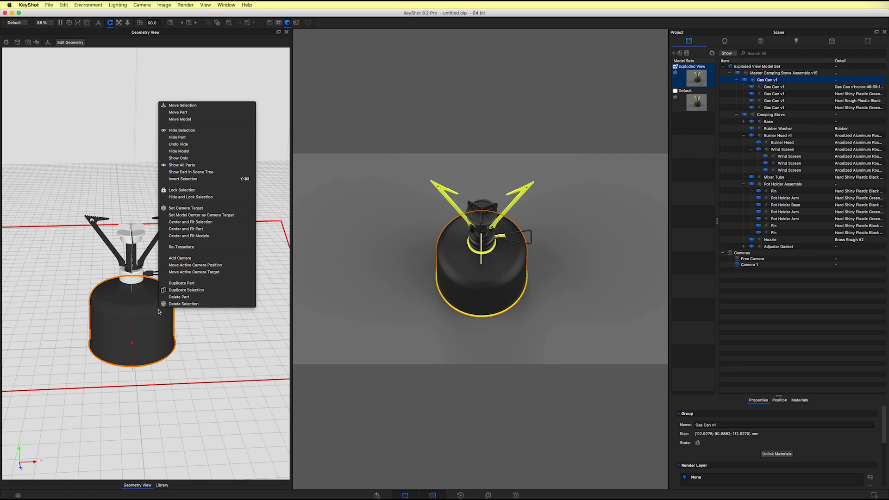
{"action": "left_click", "coordinate": [241, 105]}
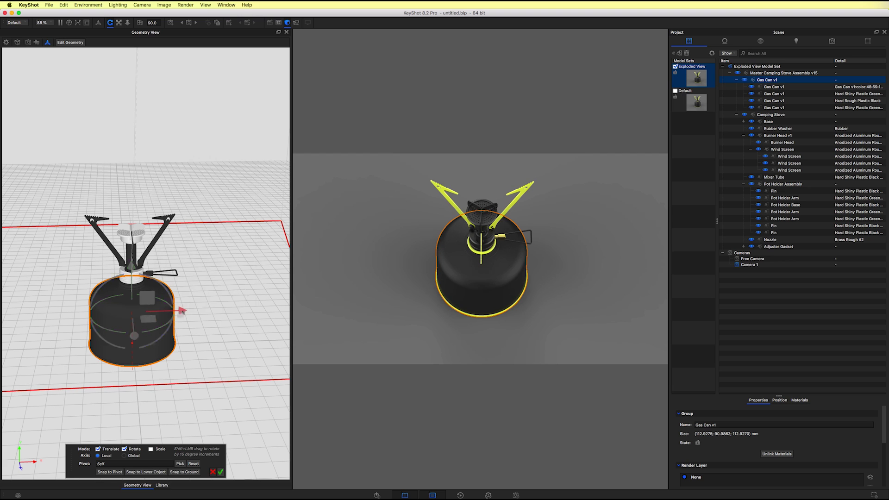
{"action": "left_click_drag", "start_coordinate": [181, 310], "coordinate": [274, 312]}
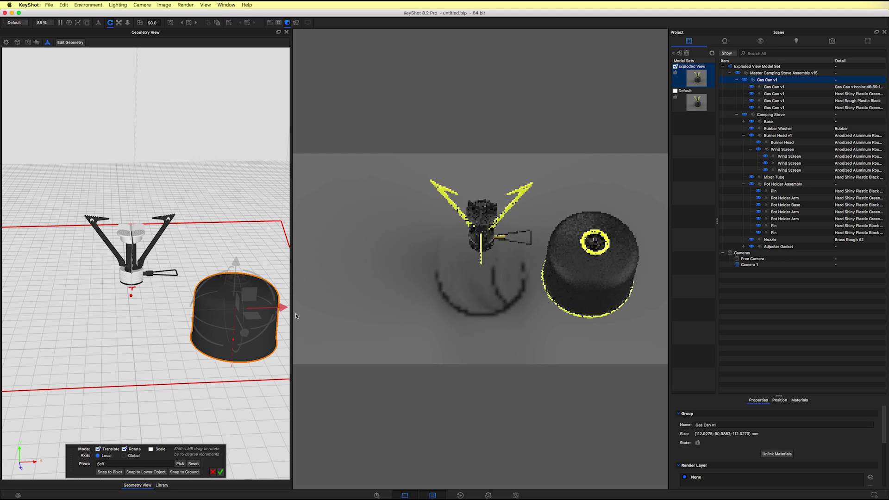
{"action": "left_click", "coordinate": [221, 472]}
Snap the Mixer Tube to the ground and move it in front of the stove, between the burner and the gas can.
{"action": "scroll", "coordinate": [173, 277], "scroll_direction": "up", "scroll_amount": 5}
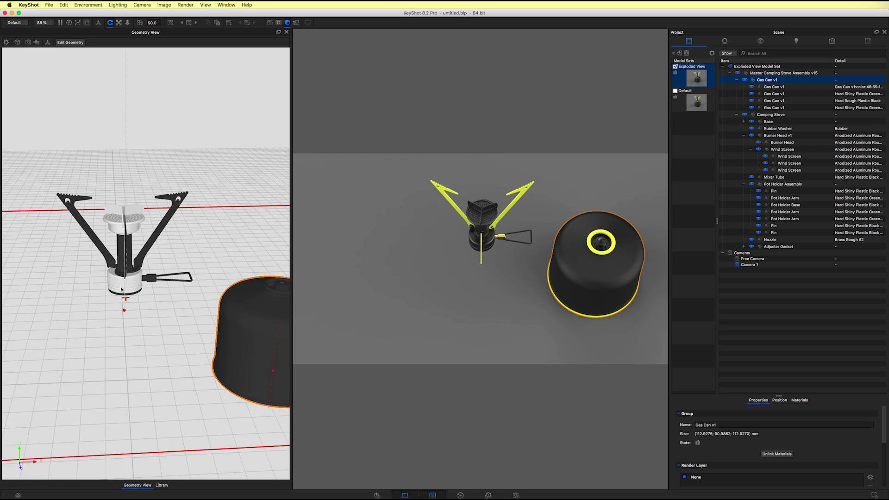
{"action": "middle_click_drag", "start_coordinate": [164, 292], "coordinate": [146, 249]}
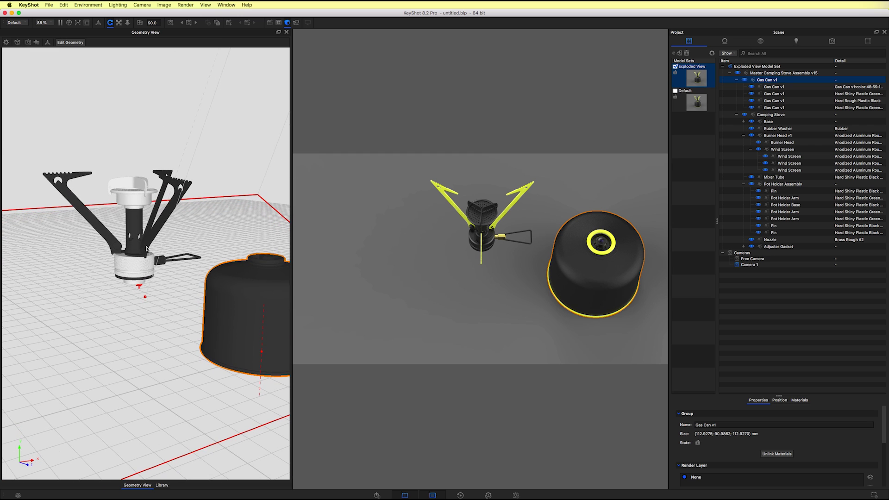
{"action": "right_click", "coordinate": [134, 220]}
{"action": "left_click", "coordinate": [160, 395]}
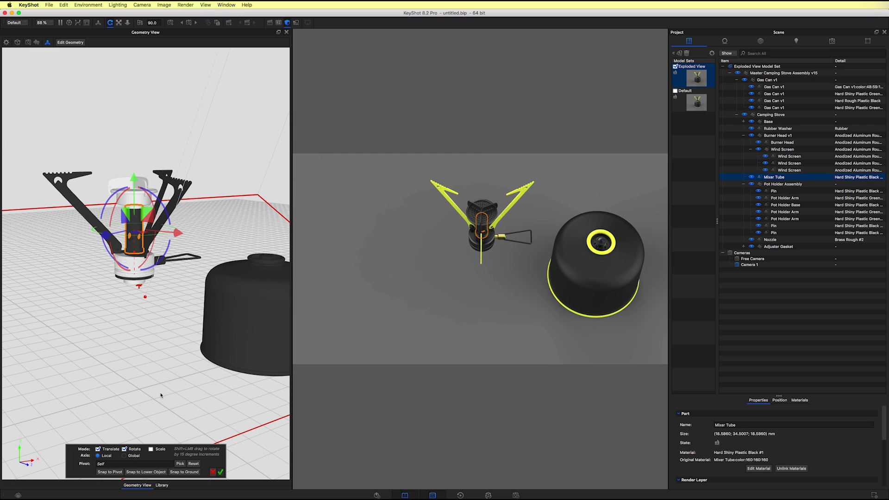
{"action": "left_click", "coordinate": [193, 472]}
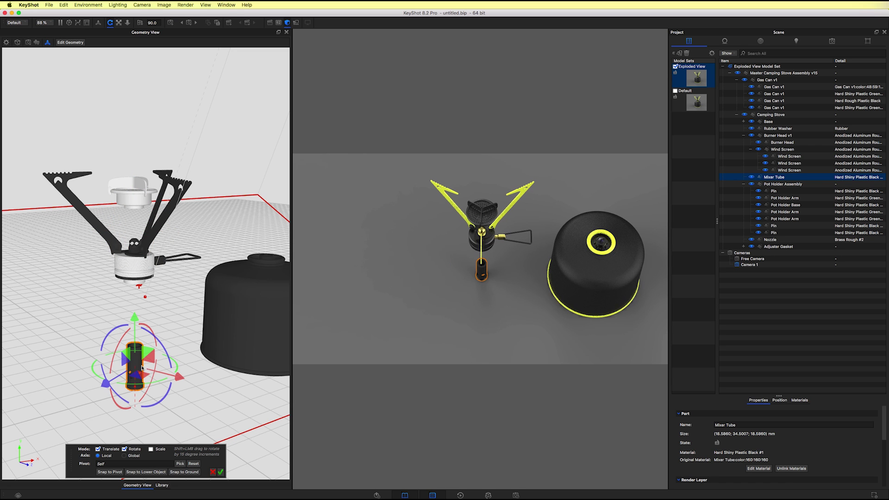
{"action": "left_click_drag", "start_coordinate": [199, 391], "coordinate": [211, 340]}
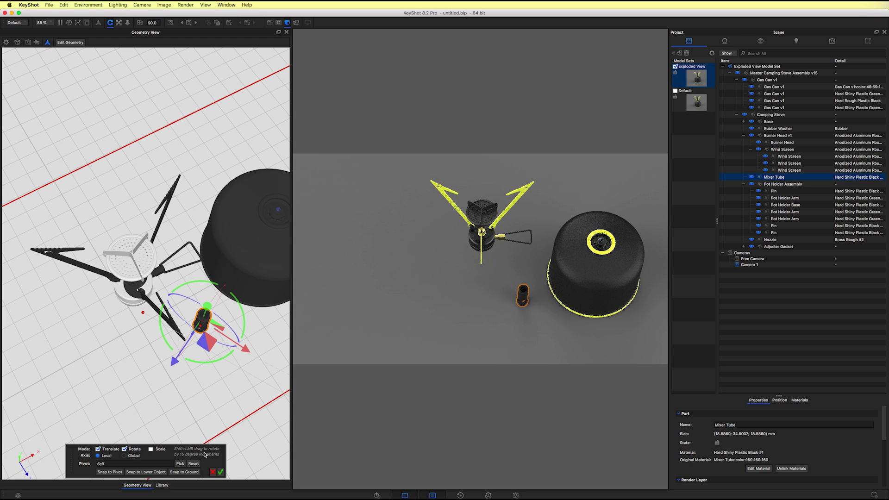
{"action": "left_click", "coordinate": [222, 473]}
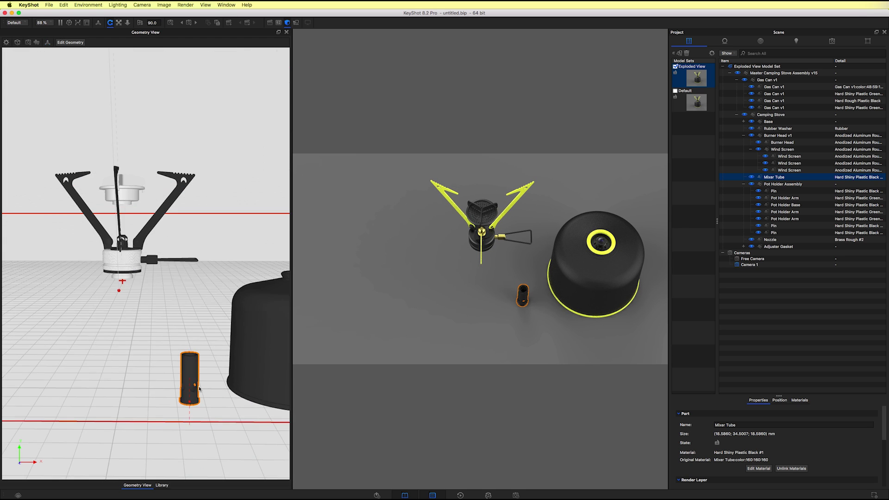
Snap the anodized aluminum Base housing to the ground and move it along the X axis to the left of the burner.
{"action": "left_click", "coordinate": [122, 272]}
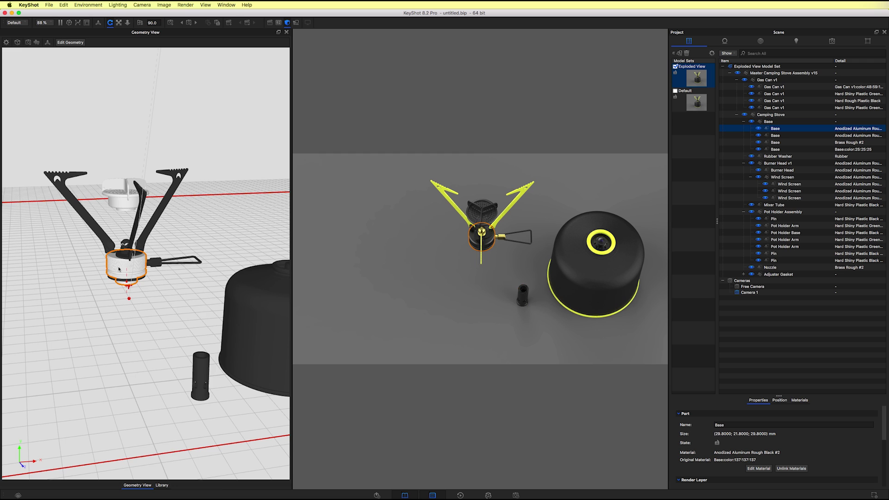
{"action": "right_click", "coordinate": [119, 270]}
{"action": "left_click", "coordinate": [142, 270]}
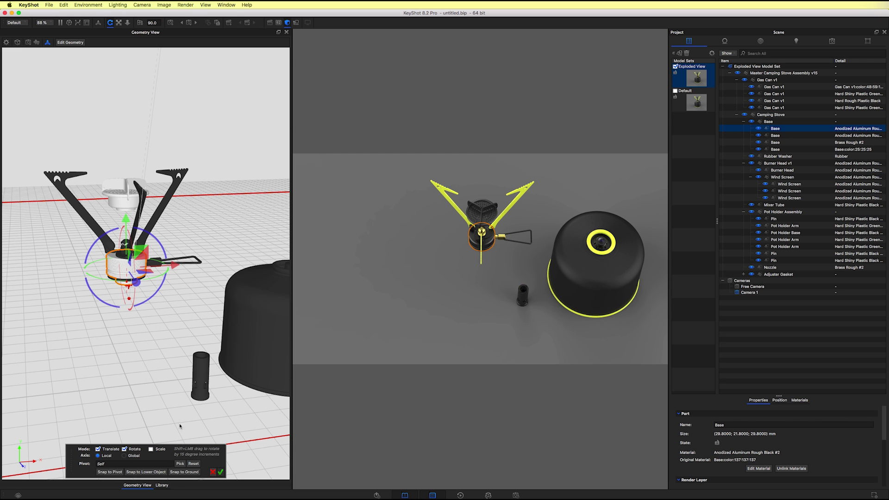
{"action": "left_click", "coordinate": [189, 471]}
{"action": "left_click_drag", "start_coordinate": [174, 365], "coordinate": [62, 373]}
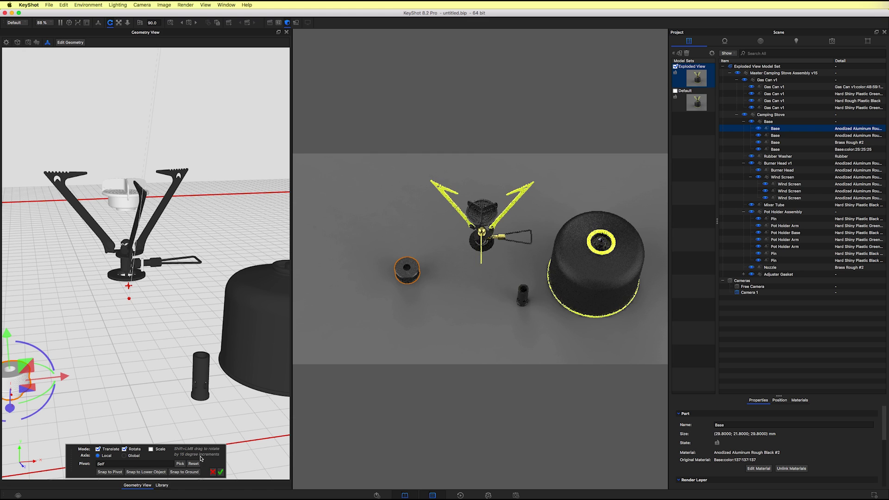
{"action": "left_click", "coordinate": [220, 472]}
Snap the Rubber Washer to the ground and move it along the X axis to just right of the base housing.
{"action": "left_click", "coordinate": [116, 277]}
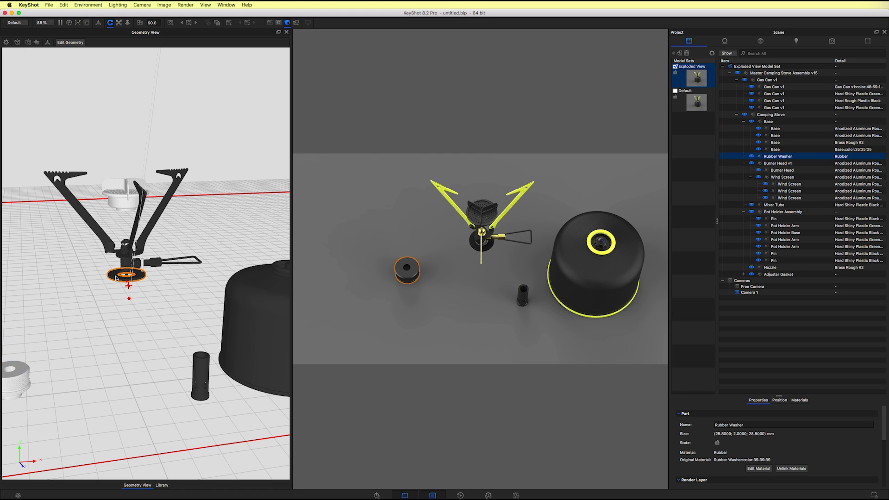
{"action": "right_click", "coordinate": [115, 275]}
{"action": "left_click", "coordinate": [130, 280]}
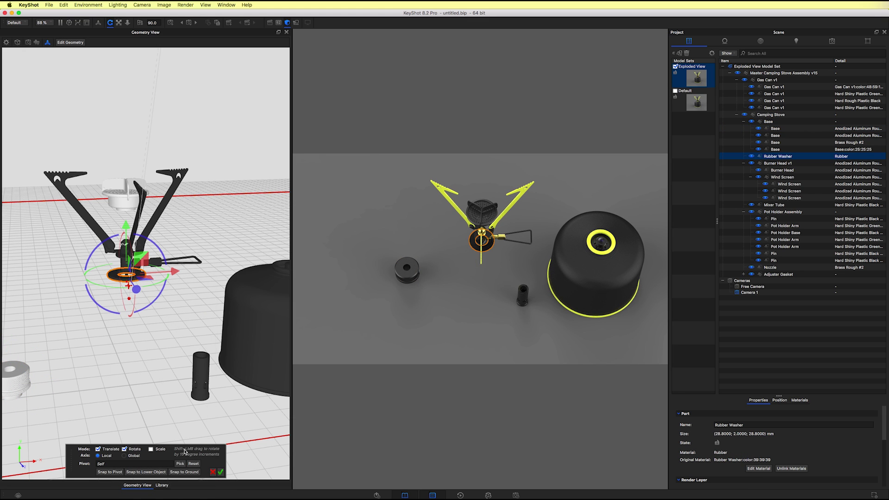
{"action": "left_click", "coordinate": [185, 472]}
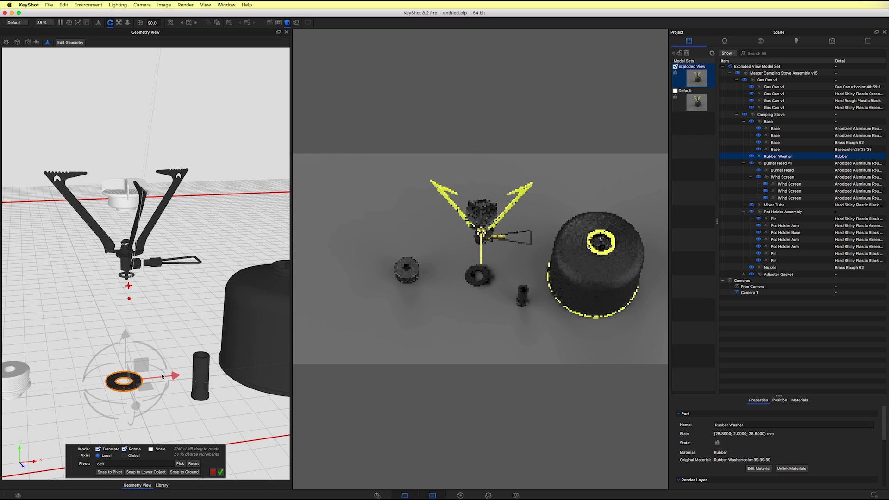
{"action": "left_click_drag", "start_coordinate": [178, 378], "coordinate": [116, 383]}
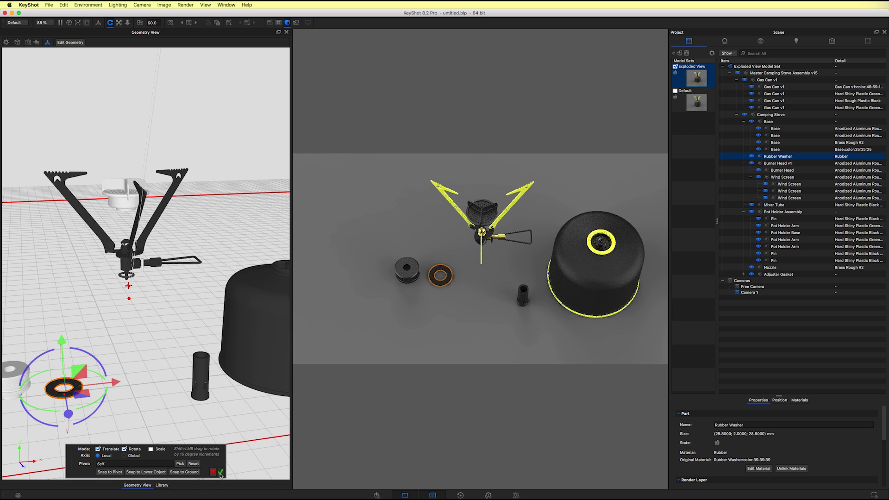
{"action": "key", "text": "Return"}
Lower the small black Base ring to the ground and move it just right of the Rubber Washer.
{"action": "left_click_drag", "start_coordinate": [155, 297], "coordinate": [137, 280]}
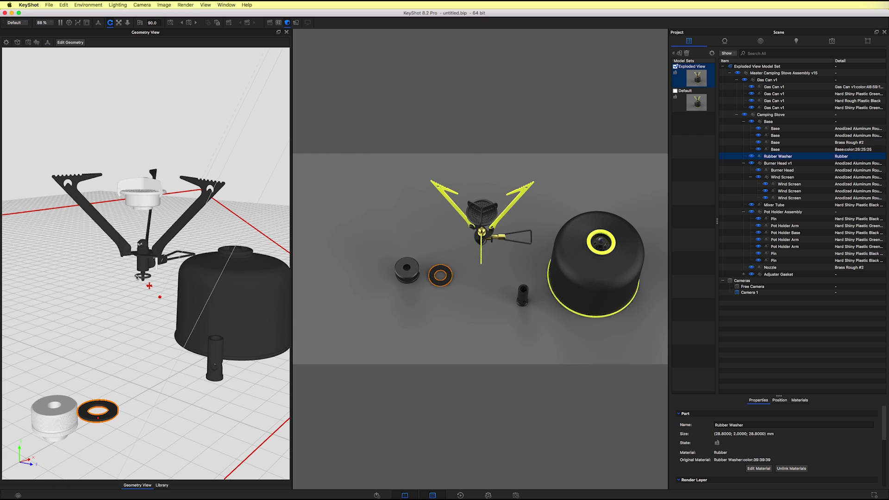
{"action": "left_click", "coordinate": [137, 277]}
{"action": "right_click", "coordinate": [137, 277]}
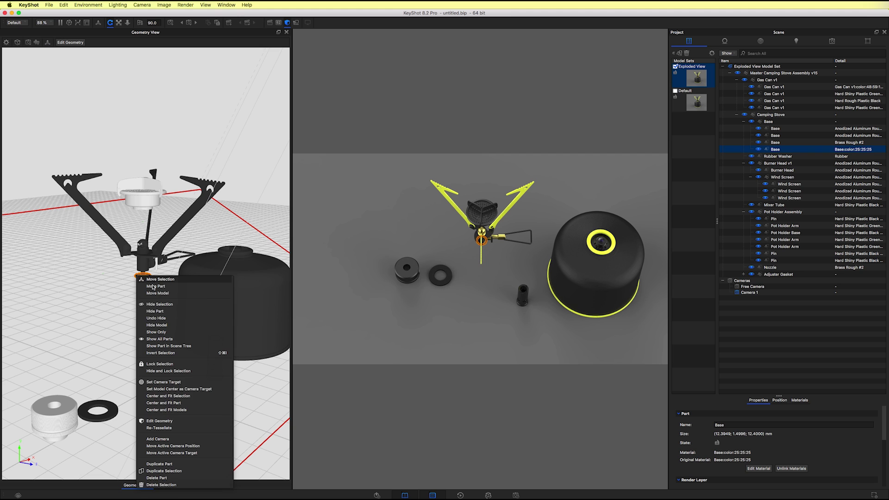
{"action": "left_click", "coordinate": [153, 287]}
{"action": "left_click_drag", "start_coordinate": [174, 265], "coordinate": [145, 391]}
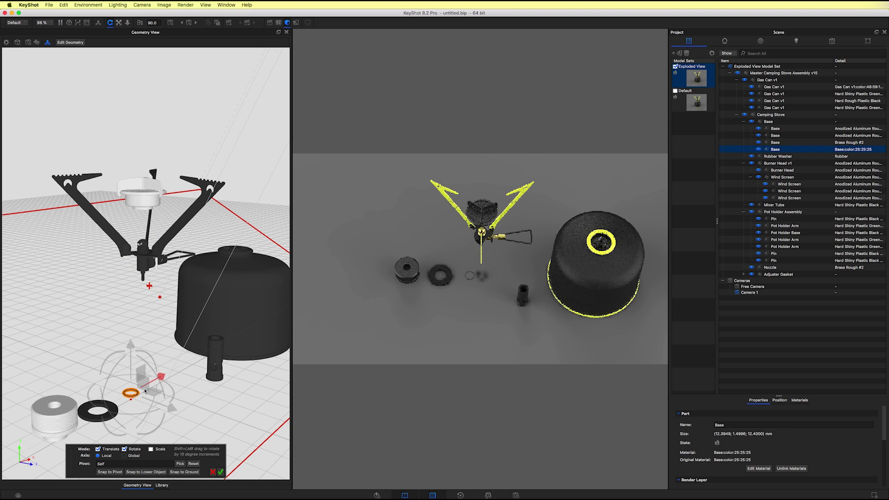
{"action": "left_click", "coordinate": [221, 472]}
Lower the Burner Head to the ground and move it to the far left of the layout, behind the base housing.
{"action": "left_click_drag", "start_coordinate": [216, 459], "coordinate": [205, 404]}
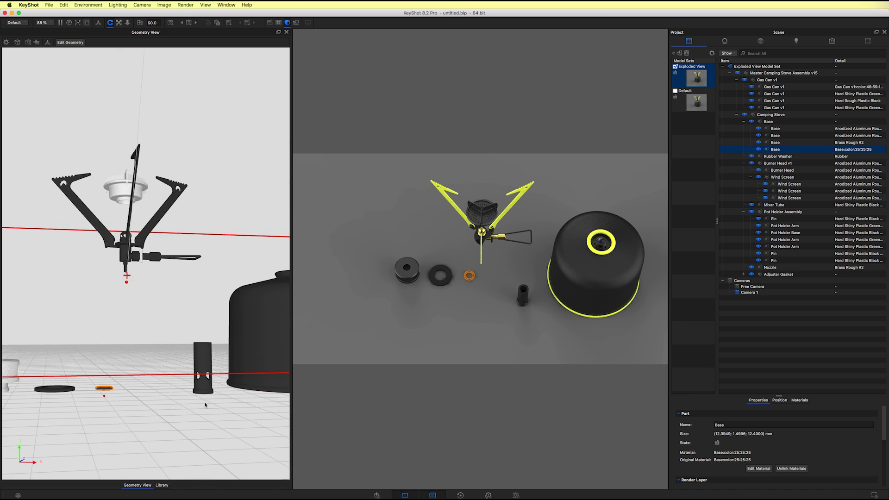
{"action": "left_click_drag", "start_coordinate": [177, 291], "coordinate": [183, 297]}
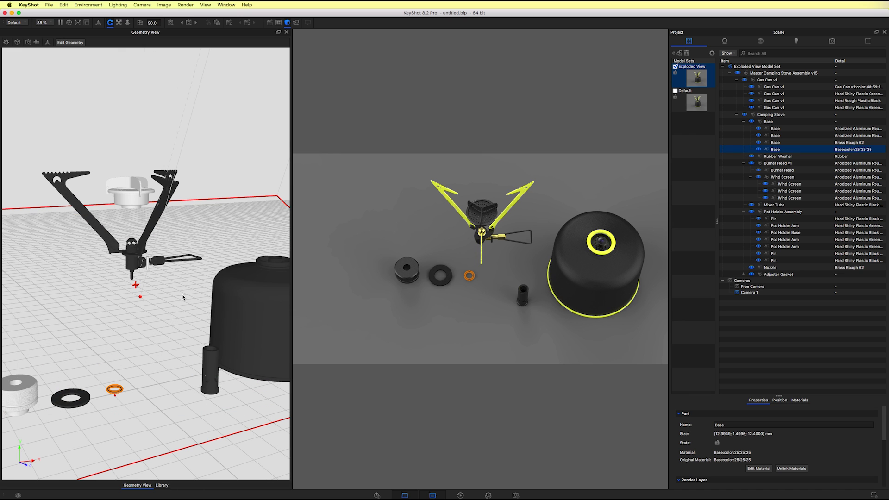
{"action": "left_click", "coordinate": [132, 197]}
{"action": "right_click", "coordinate": [132, 196]}
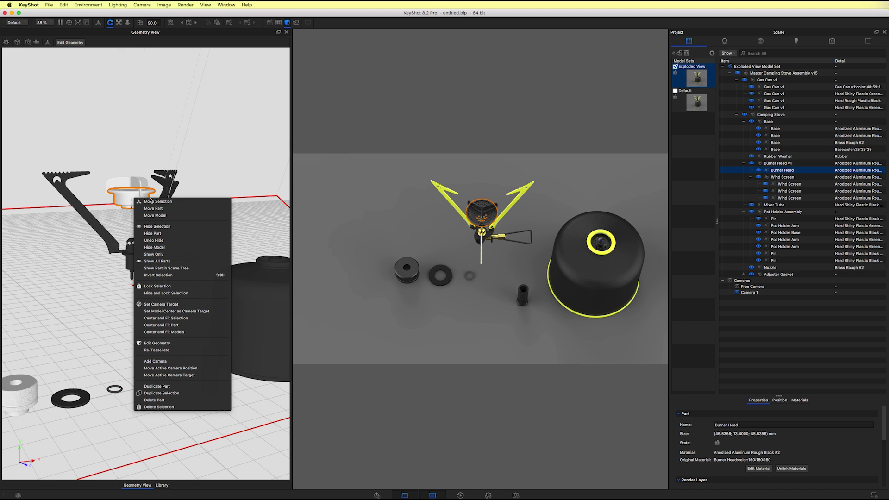
{"action": "left_click", "coordinate": [163, 202]}
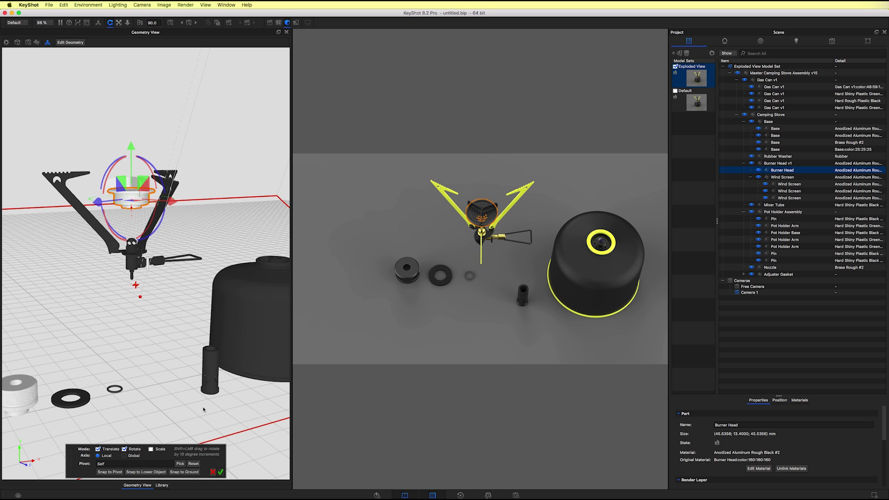
{"action": "left_click_drag", "start_coordinate": [131, 196], "coordinate": [130, 396]}
{"action": "left_click_drag", "start_coordinate": [192, 382], "coordinate": [263, 348]}
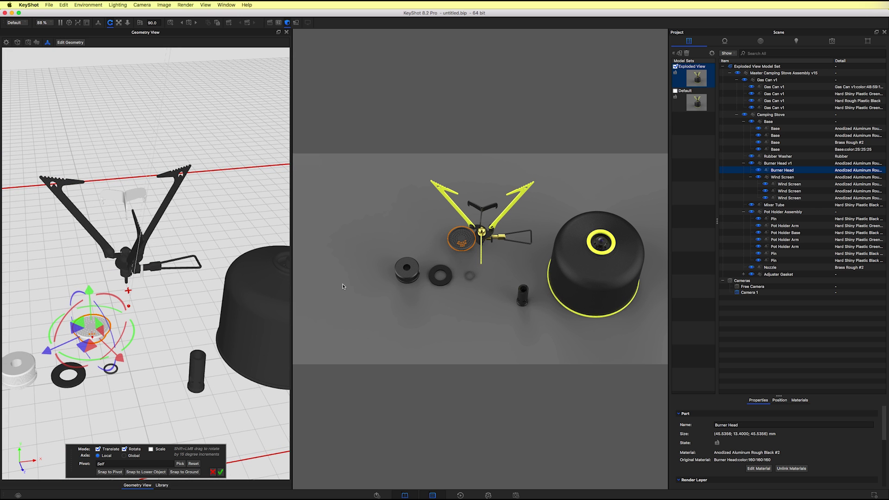
{"action": "left_click_drag", "start_coordinate": [233, 321], "coordinate": [200, 324]}
{"action": "left_click_drag", "start_coordinate": [138, 324], "coordinate": [187, 418]}
{"action": "left_click", "coordinate": [221, 472]}
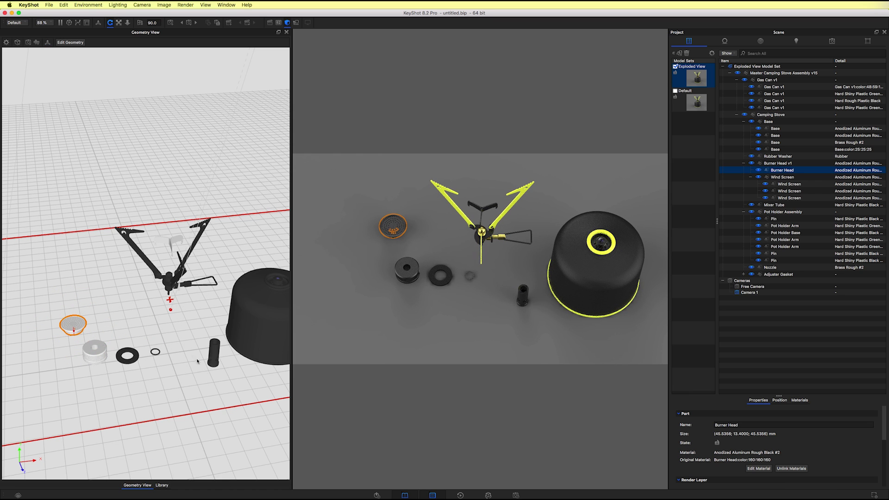
Switch to the PDF slides in Preview, advance to the Tip #4 page, and return to KeyShot.
{"action": "key", "text": "super+Tab"}
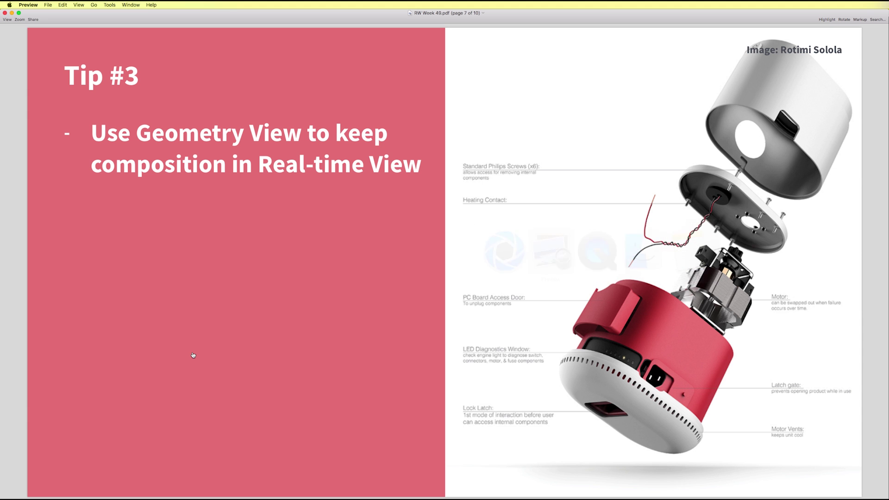
{"action": "key", "text": "Right"}
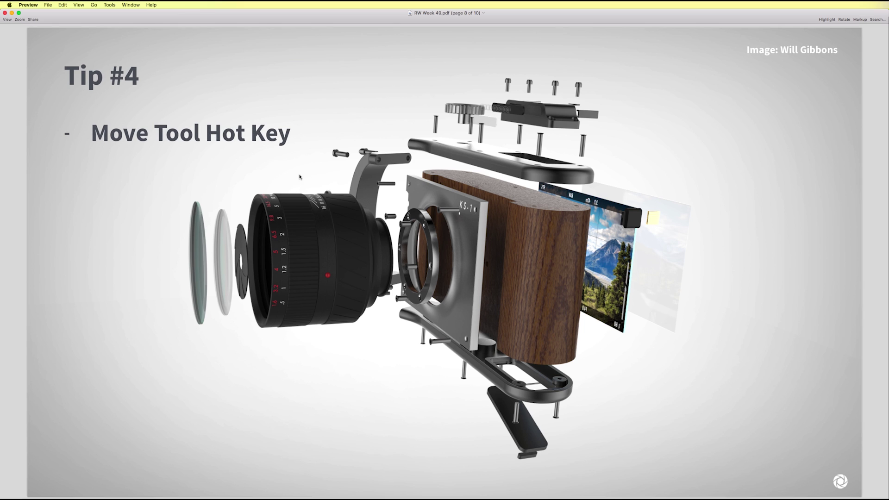
{"action": "key", "text": "super+Tab"}
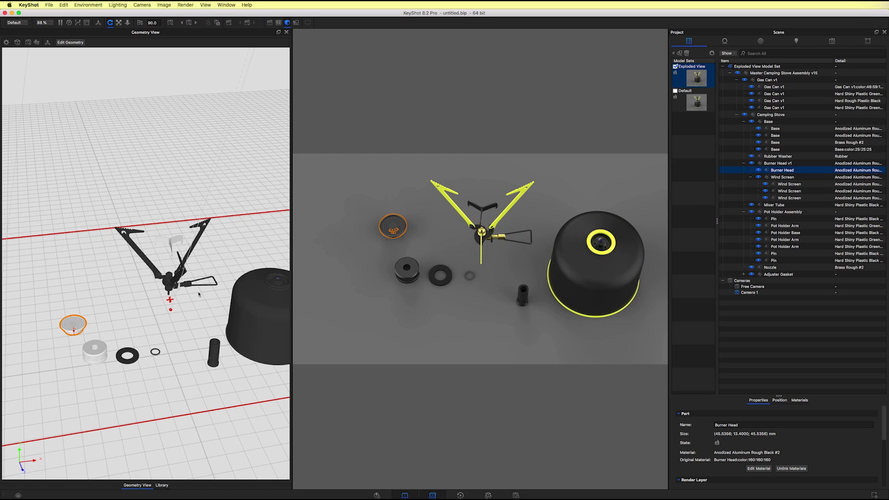
{"action": "left_click", "coordinate": [450, 203]}
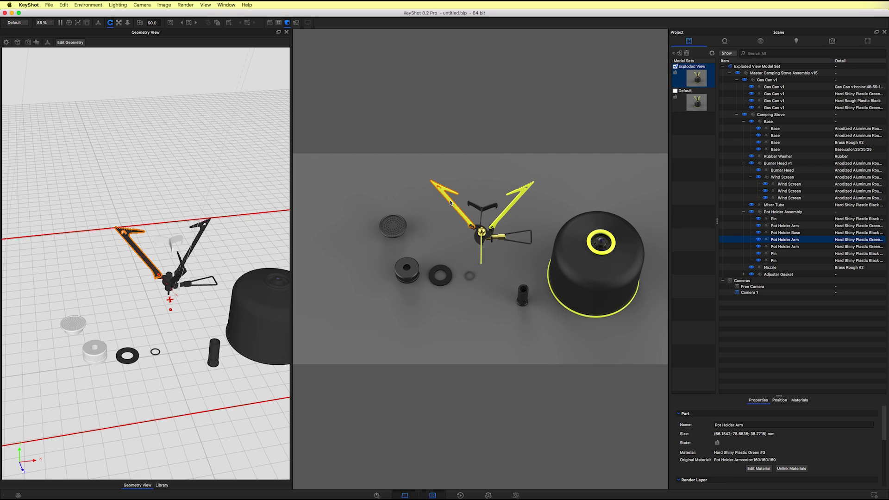
{"action": "right_click", "coordinate": [450, 201]}
{"action": "left_click", "coordinate": [469, 191]}
{"action": "left_click", "coordinate": [497, 251]}
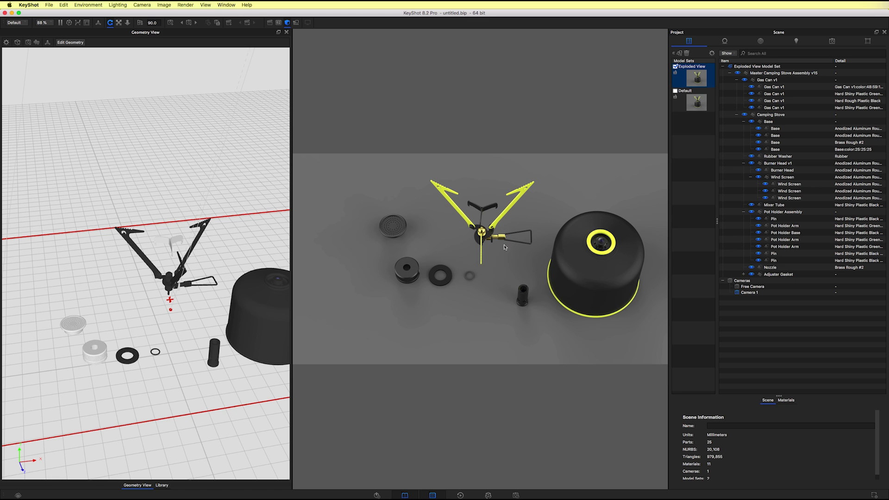
Snap the Adjuster Gasket's black wire handle to the ground and move it behind the Mixer Tube, left of the gas can.
{"action": "scroll", "coordinate": [505, 247], "scroll_direction": "up", "scroll_amount": 5}
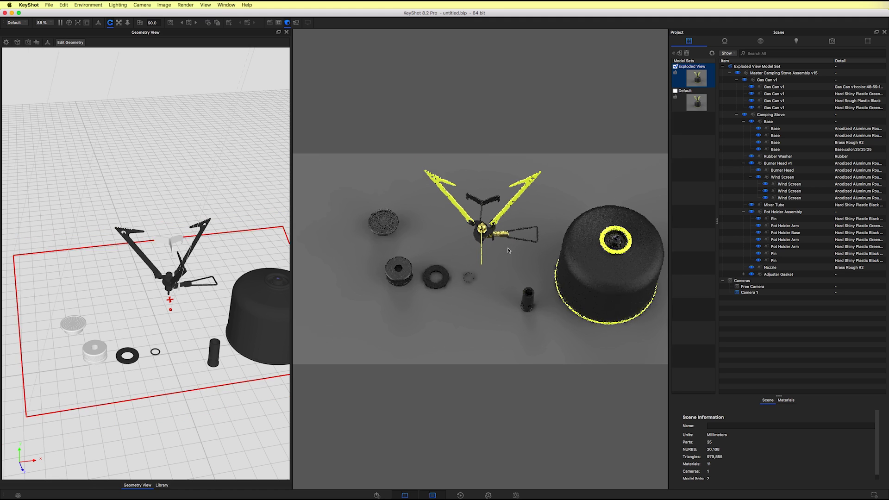
{"action": "left_click", "coordinate": [533, 229]}
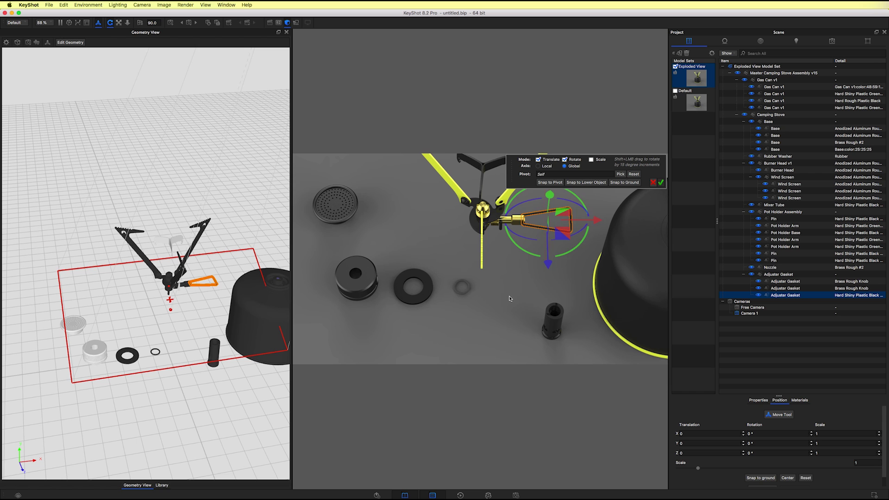
{"action": "mouse_move", "coordinate": [510, 299]}
{"action": "left_mouse_down"}
{"action": "mouse_move", "coordinate": [467, 325]}
{"action": "mouse_move", "coordinate": [478, 299]}
{"action": "mouse_move", "coordinate": [503, 288]}
{"action": "left_mouse_up"}
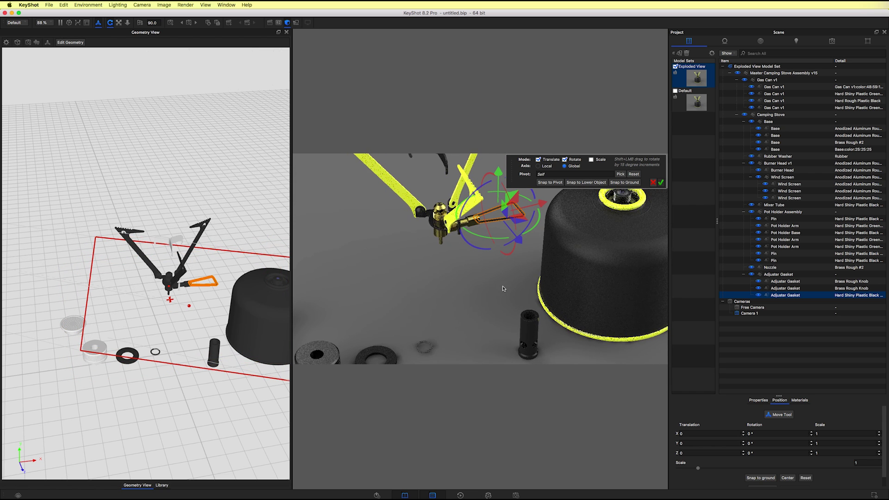
{"action": "left_click", "coordinate": [612, 182]}
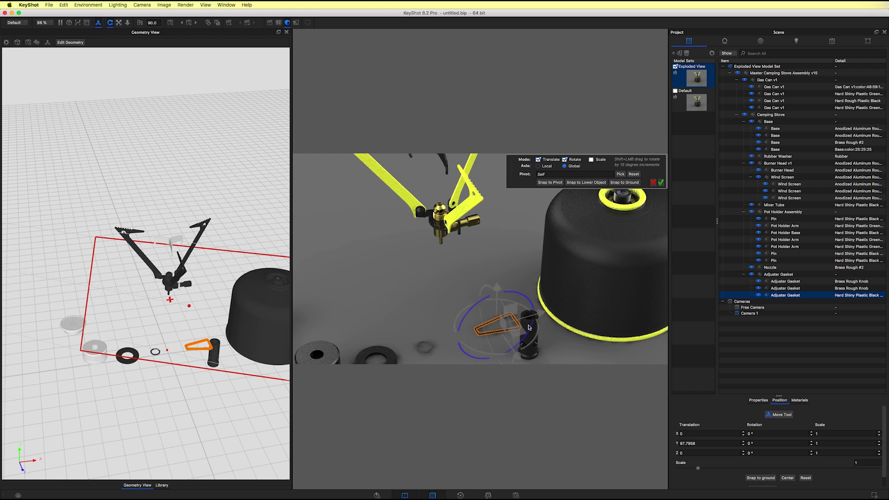
{"action": "left_click_drag", "start_coordinate": [505, 316], "coordinate": [484, 309]}
{"action": "left_click", "coordinate": [661, 182]}
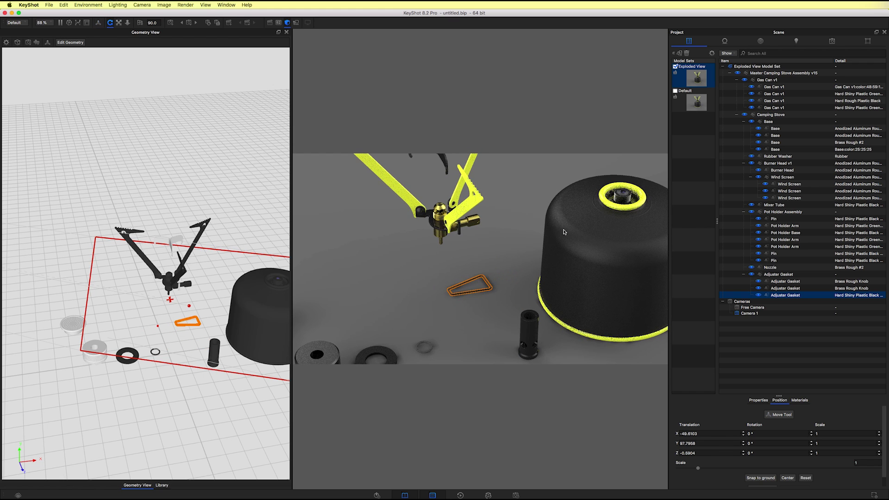
Snap the brass knob of the Adjuster Gasket to the ground and place it just in front of the wire handle.
{"action": "right_click", "coordinate": [474, 221]}
{"action": "left_click", "coordinate": [498, 259]}
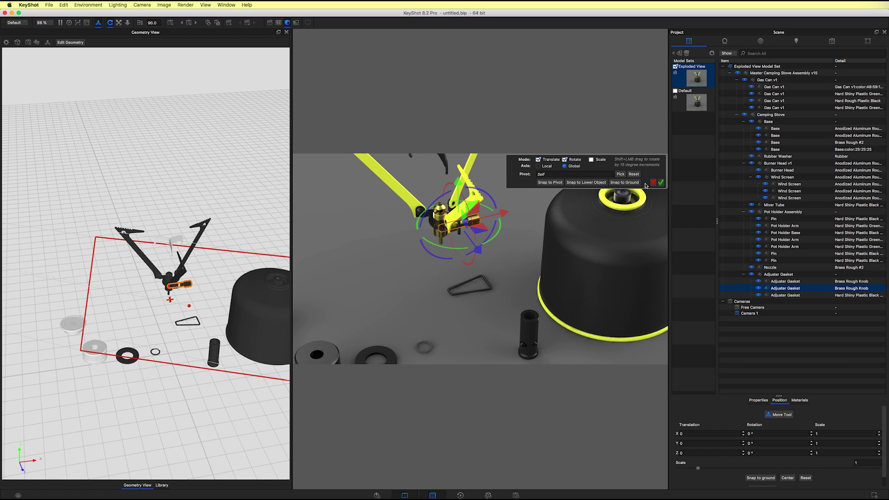
{"action": "left_click", "coordinate": [616, 183]}
{"action": "mouse_move", "coordinate": [497, 325]}
{"action": "left_mouse_down"}
{"action": "mouse_move", "coordinate": [416, 327]}
{"action": "mouse_move", "coordinate": [532, 324]}
{"action": "mouse_move", "coordinate": [498, 334]}
{"action": "mouse_move", "coordinate": [491, 325]}
{"action": "left_mouse_up"}
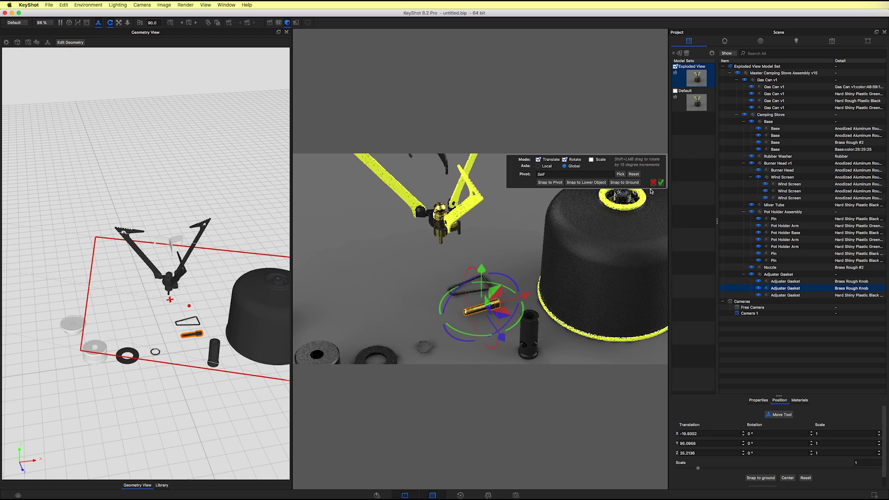
{"action": "left_click", "coordinate": [661, 182]}
{"action": "left_click", "coordinate": [519, 268]}
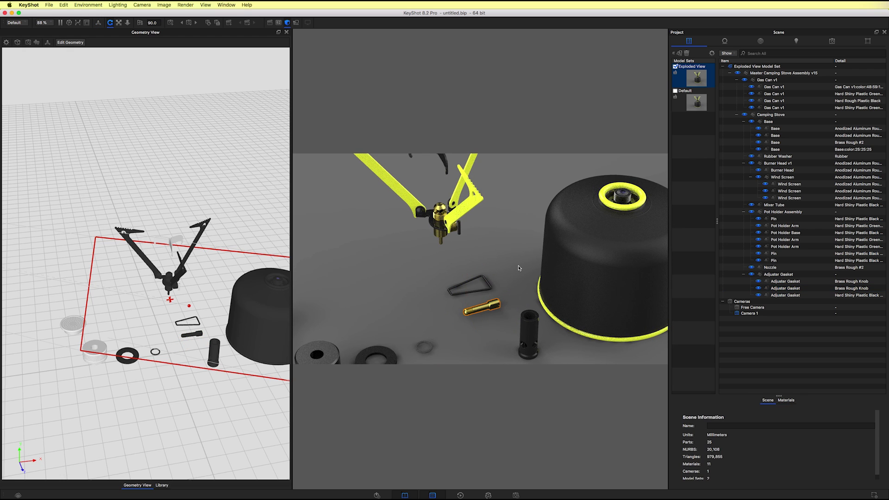
Snap the whole Wind Screen group to the ground and move it between the Burner Head and the wire handle, behind the Rubber Washer.
{"action": "scroll", "coordinate": [509, 260], "scroll_direction": "down", "scroll_amount": 5}
{"action": "scroll", "coordinate": [504, 250], "scroll_direction": "up", "scroll_amount": 5}
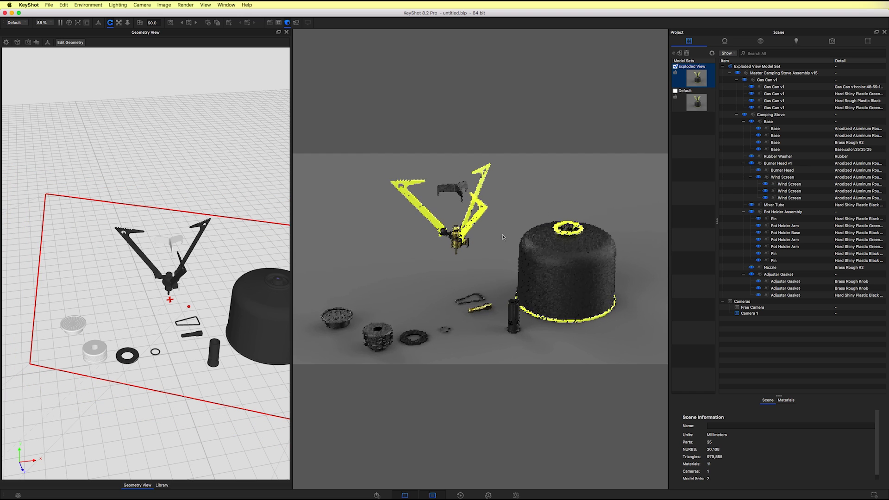
{"action": "scroll", "coordinate": [503, 237], "scroll_direction": "up", "scroll_amount": 3}
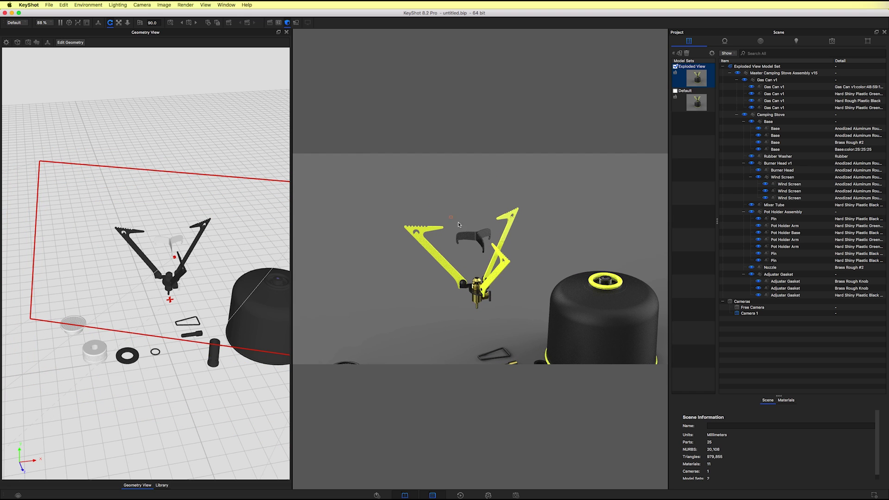
{"action": "left_click_drag", "start_coordinate": [459, 224], "coordinate": [491, 255]}
{"action": "scroll", "coordinate": [525, 243], "scroll_direction": "up", "scroll_amount": 5}
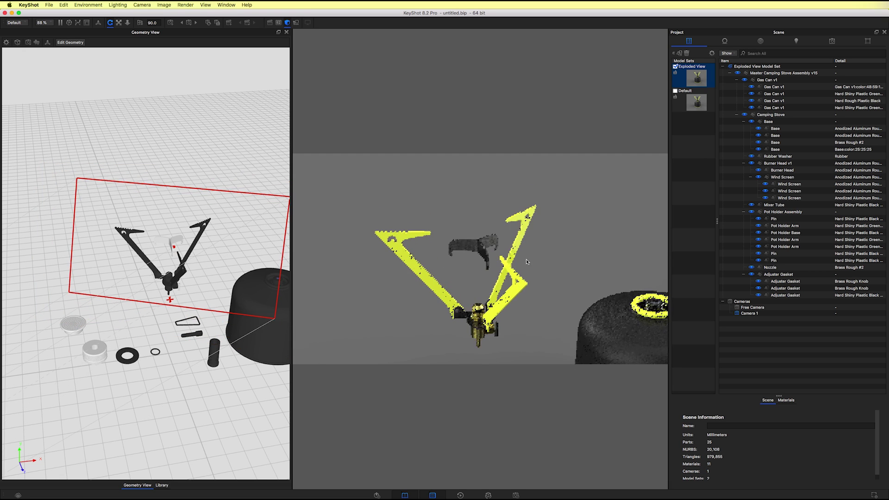
{"action": "left_click_drag", "start_coordinate": [494, 262], "coordinate": [460, 227]}
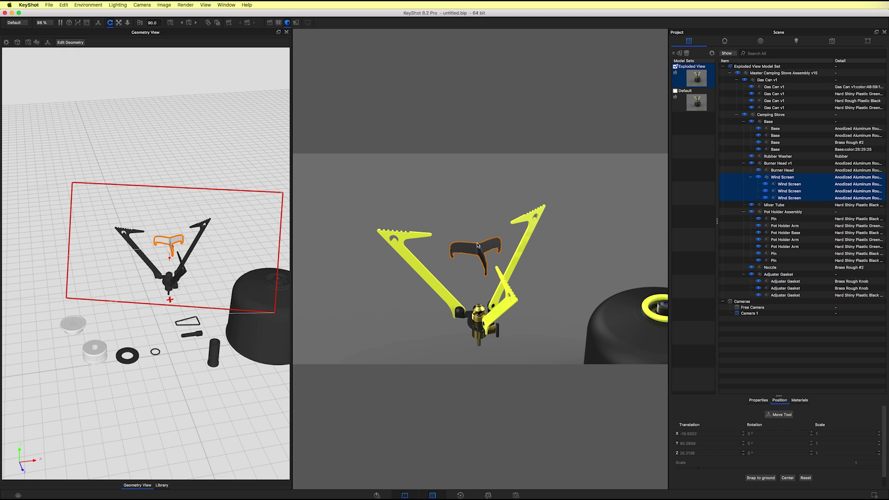
{"action": "scroll", "coordinate": [551, 259], "scroll_direction": "down", "scroll_amount": 5}
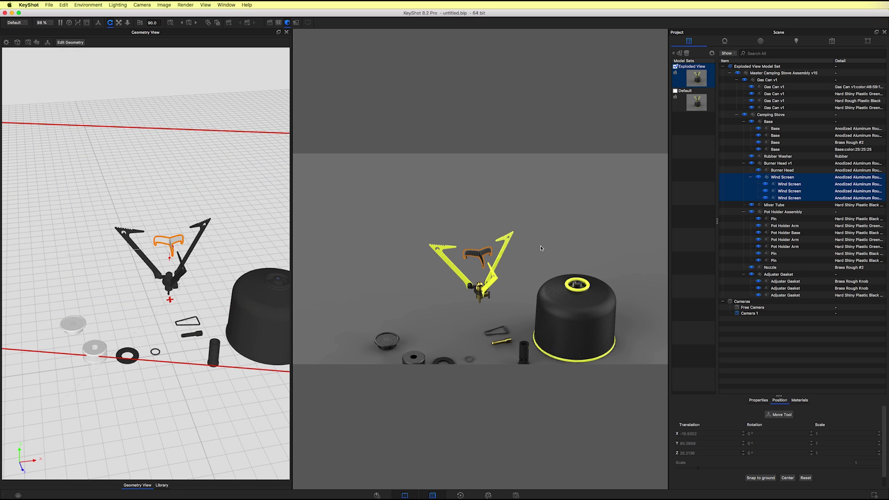
{"action": "key", "text": "m"}
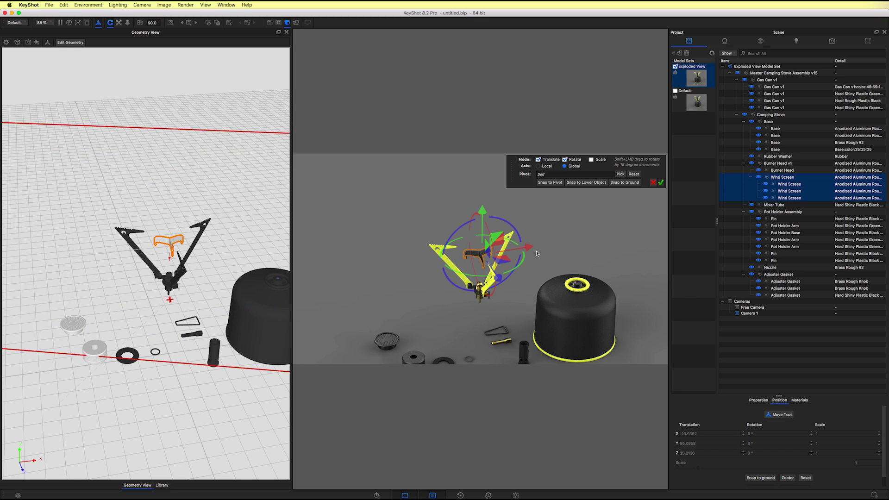
{"action": "left_click", "coordinate": [619, 182]}
{"action": "middle_click_drag", "start_coordinate": [507, 361], "coordinate": [525, 315]}
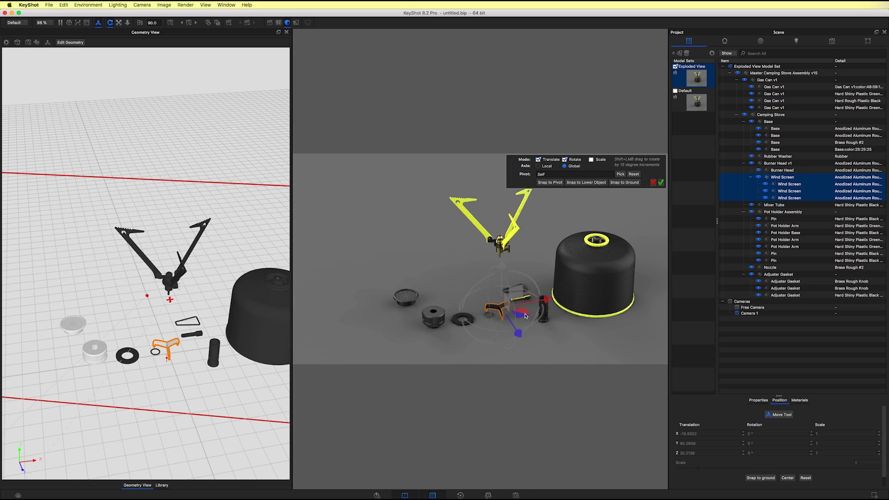
{"action": "left_click_drag", "start_coordinate": [526, 316], "coordinate": [479, 325]}
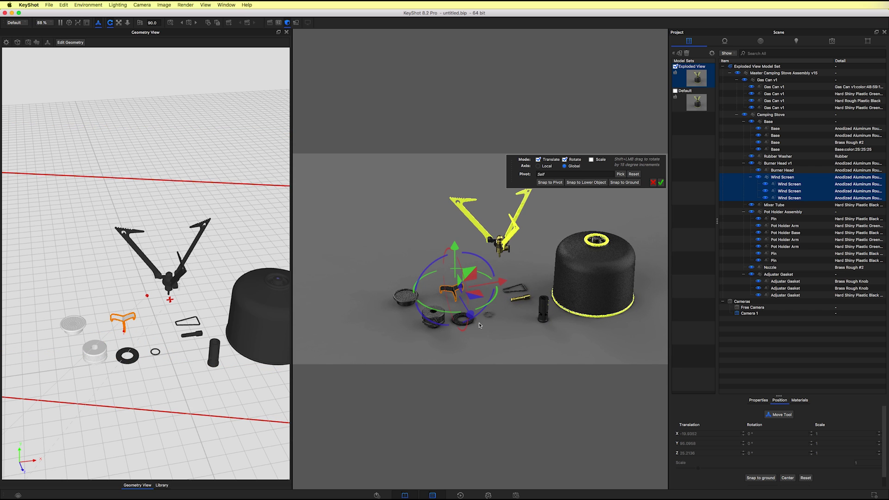
{"action": "left_click", "coordinate": [662, 183]}
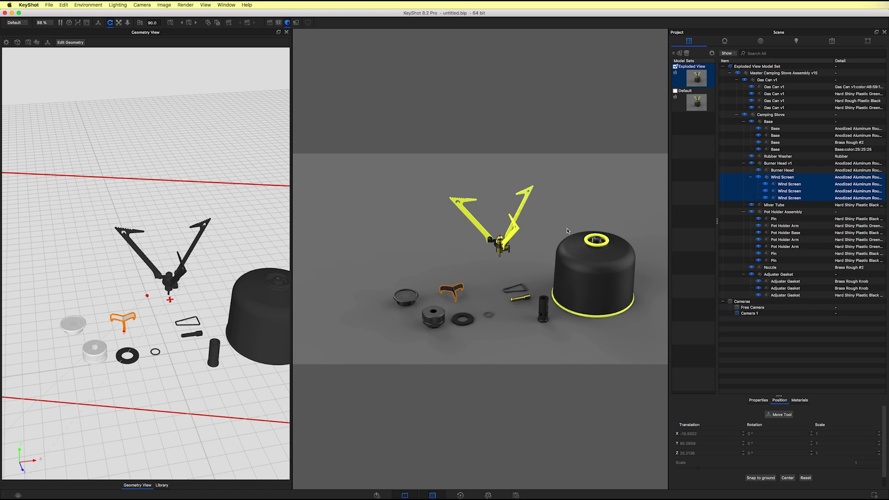
{"action": "left_click_drag", "start_coordinate": [567, 230], "coordinate": [570, 233]}
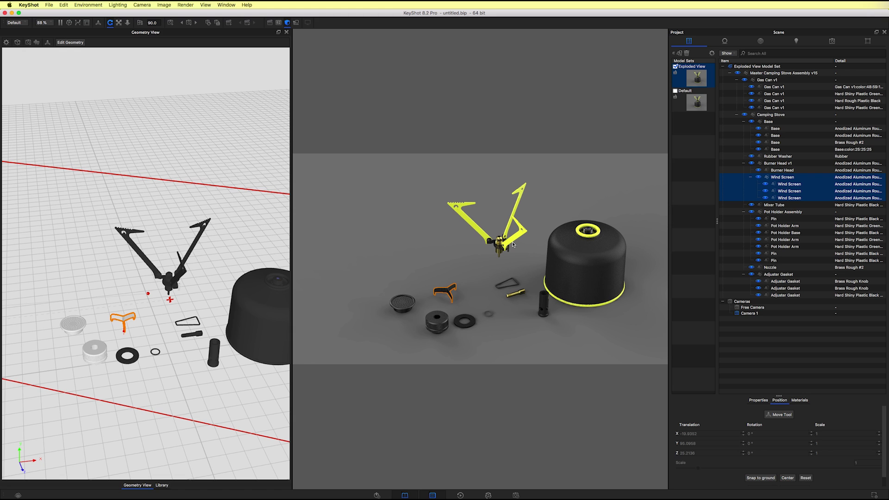
Switch to the PDF slides in Preview, advance to the Tip #5 page about the Pattern Tool, and return to KeyShot.
{"action": "key", "text": "super+Tab"}
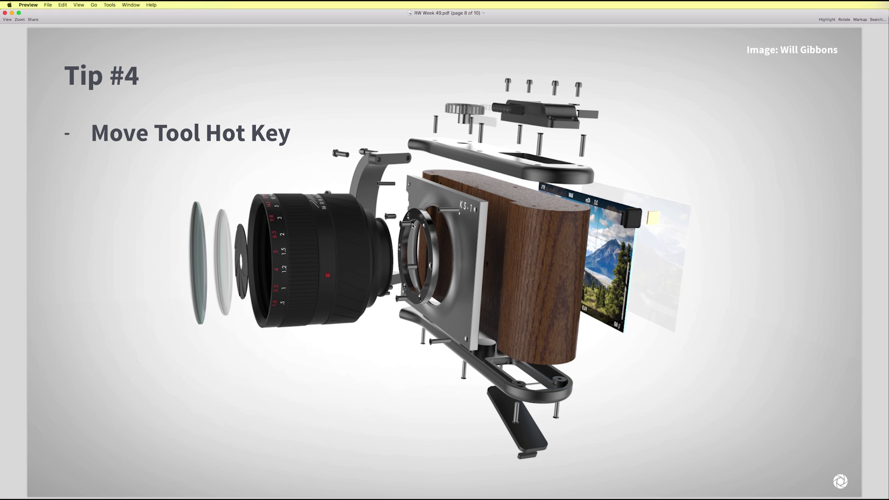
{"action": "key", "text": "Down"}
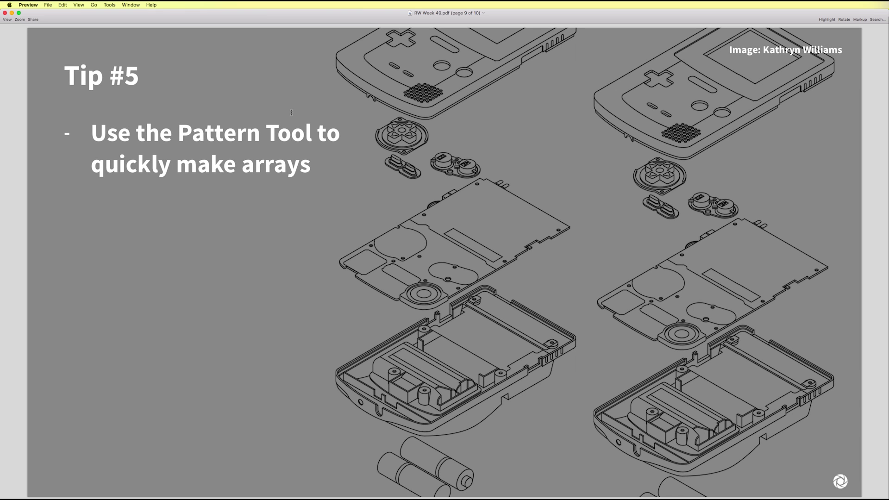
{"action": "key", "text": "super+Tab"}
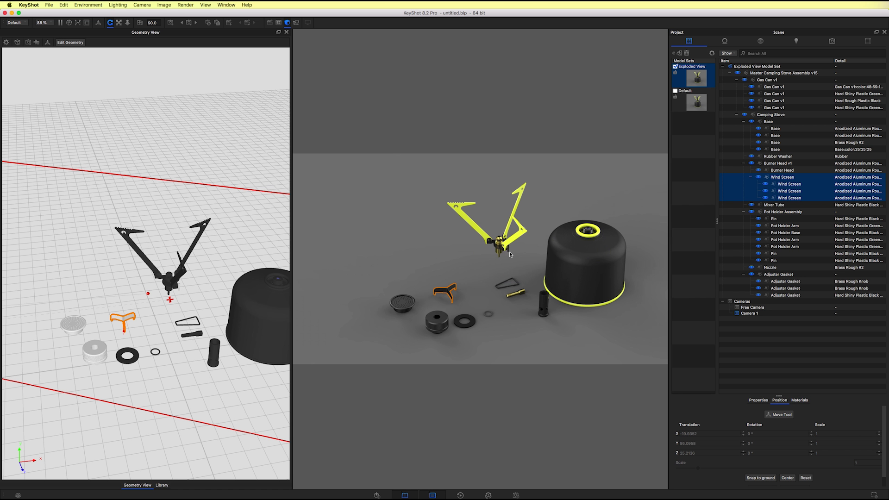
View the stove's front Pot Holder Arm from another angle and restore the saved Camera 1 view.
{"action": "left_click", "coordinate": [518, 232]}
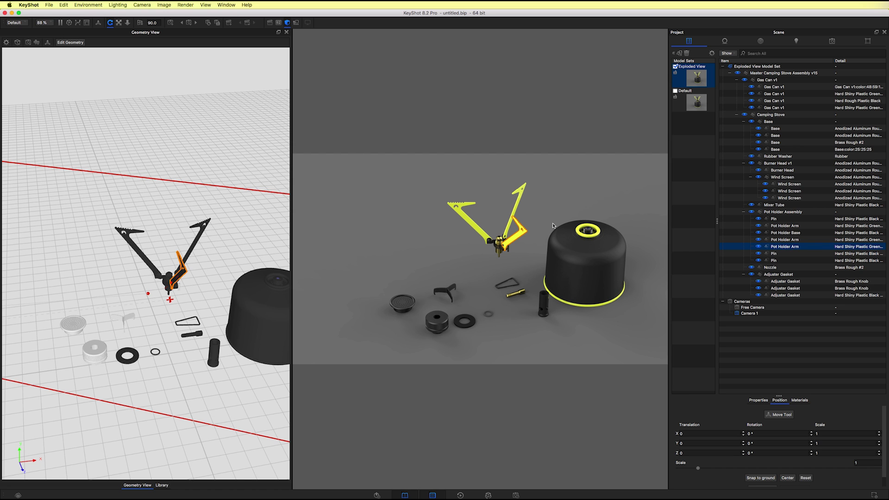
{"action": "left_click_drag", "start_coordinate": [553, 225], "coordinate": [517, 248]}
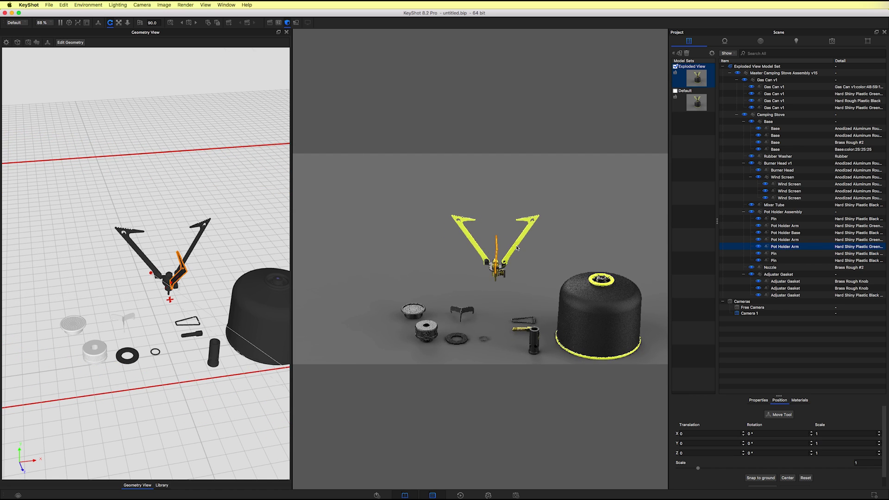
{"action": "mouse_move", "coordinate": [529, 230]}
{"action": "middle_mouse_down"}
{"action": "mouse_move", "coordinate": [525, 200]}
{"action": "mouse_move", "coordinate": [520, 236]}
{"action": "middle_mouse_up"}
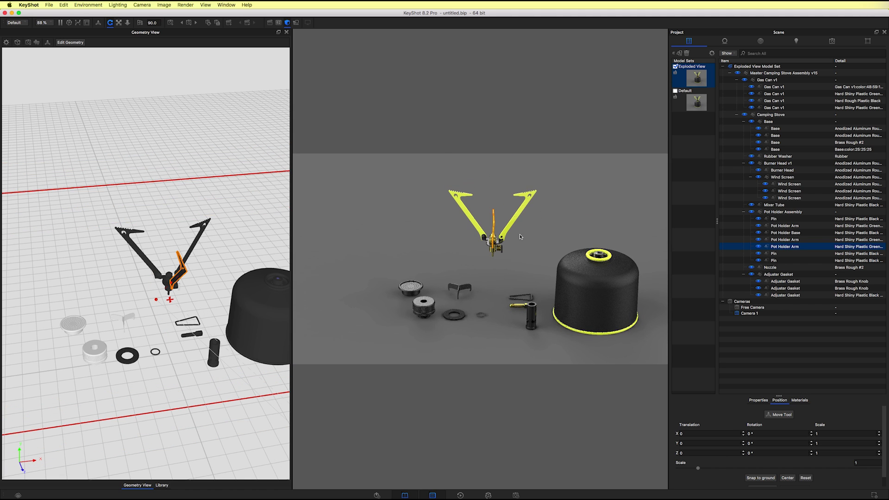
{"action": "left_click", "coordinate": [832, 41]}
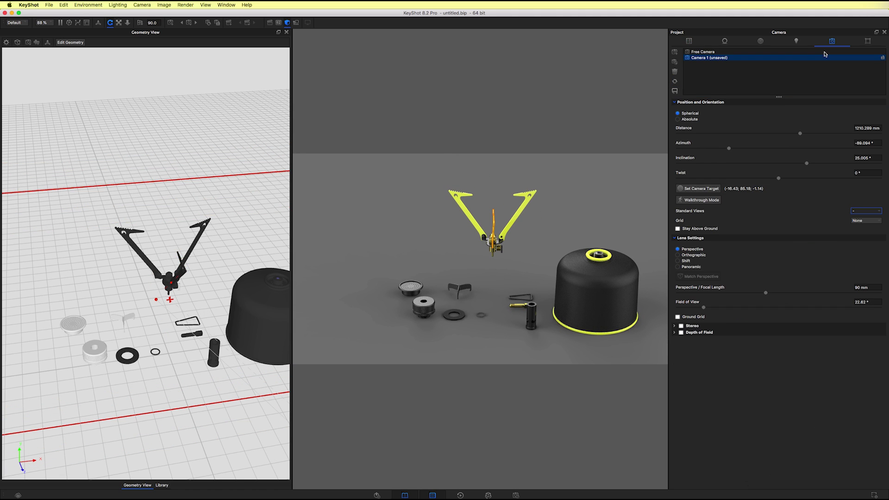
{"action": "left_click", "coordinate": [717, 58]}
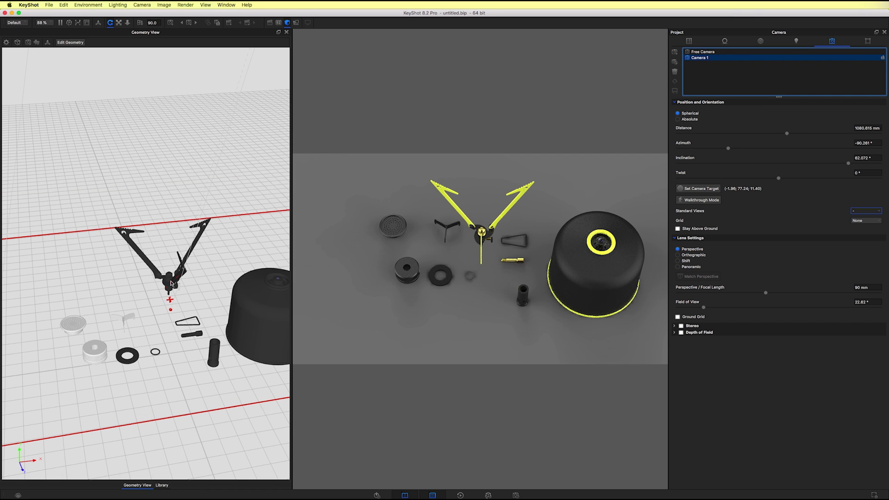
Using global axes in the Move tool, rotate the front Pot Holder Arm flat and snap it to the ground.
{"action": "left_click_drag", "start_coordinate": [184, 272], "coordinate": [218, 233]}
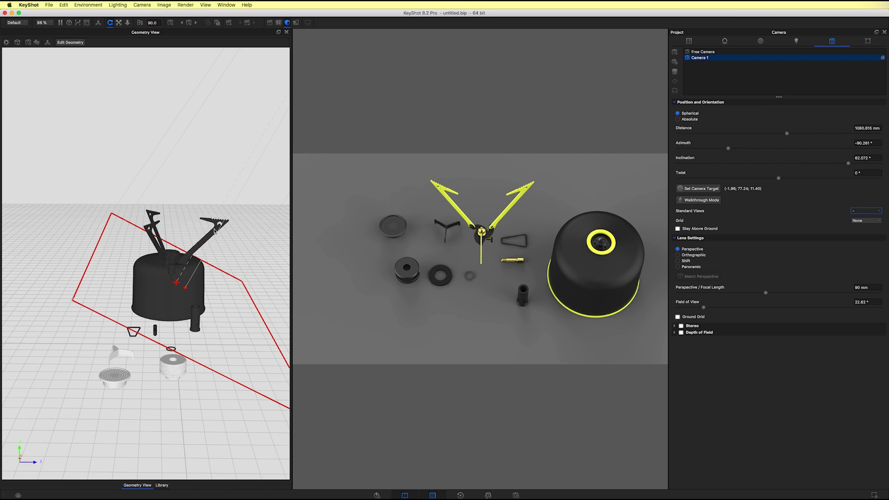
{"action": "scroll", "coordinate": [222, 239], "scroll_direction": "up", "scroll_amount": 5}
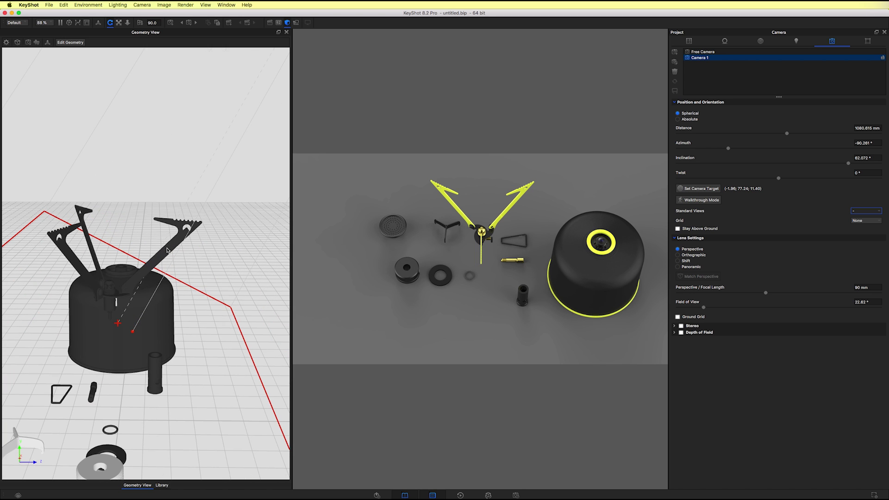
{"action": "right_click", "coordinate": [167, 250]}
{"action": "left_click", "coordinate": [205, 254]}
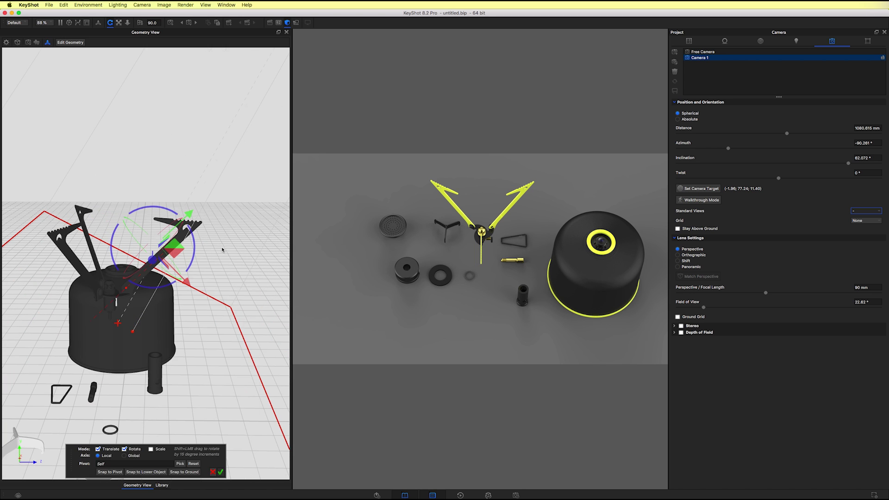
{"action": "left_click_drag", "start_coordinate": [222, 250], "coordinate": [203, 237]}
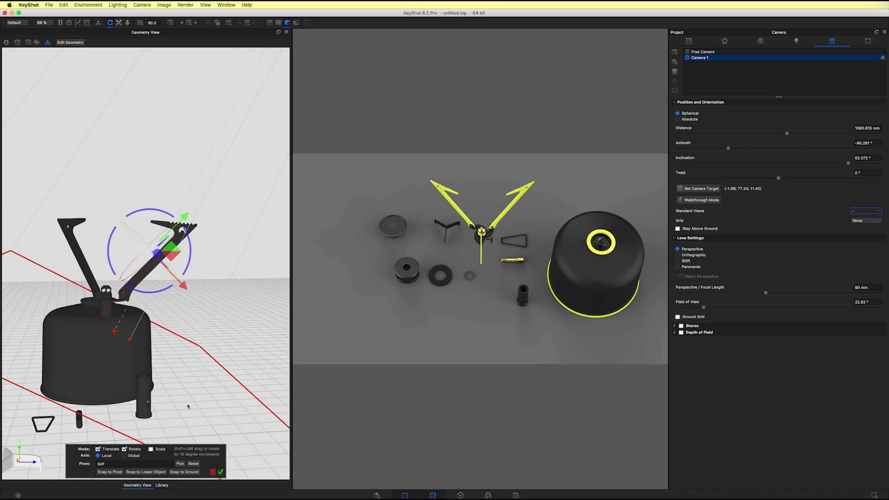
{"action": "left_click_drag", "start_coordinate": [70, 451], "coordinate": [76, 127]}
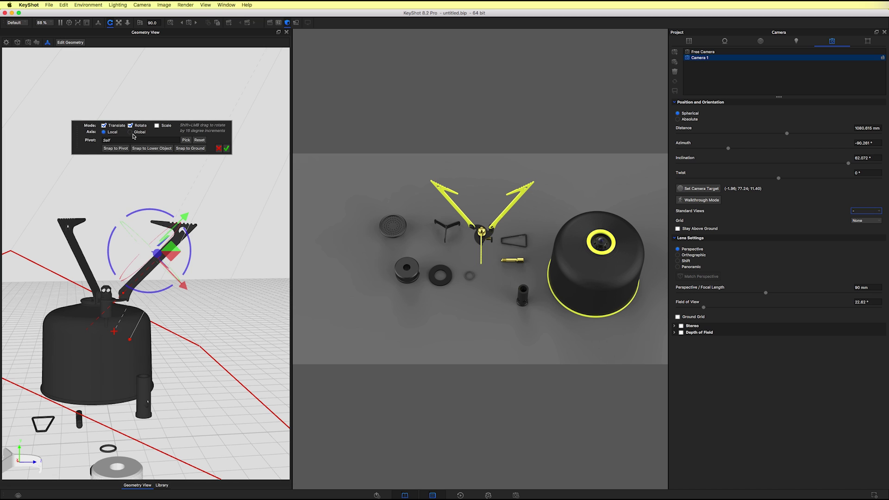
{"action": "left_click", "coordinate": [130, 133]}
{"action": "left_click_drag", "start_coordinate": [242, 218], "coordinate": [213, 260]}
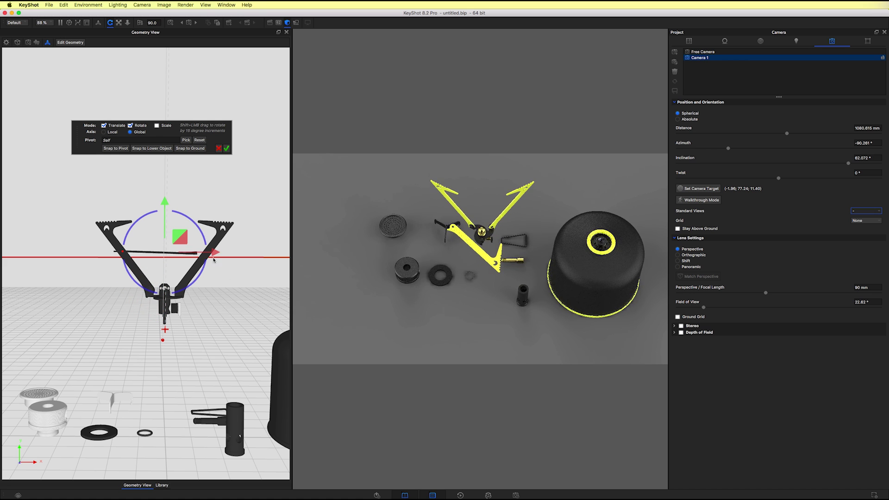
{"action": "left_click", "coordinate": [189, 148]}
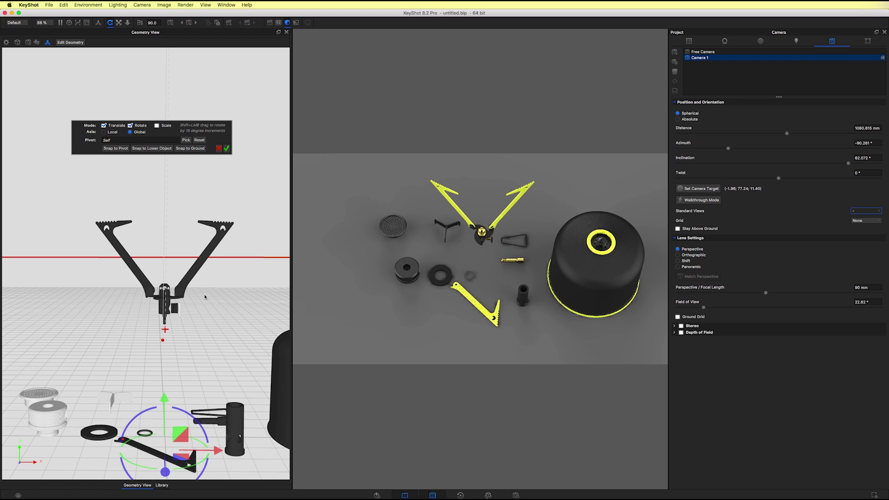
Turn the flat Pot Holder Arm on the ground so its toothed end points backward, and place it in front of the cylindrical Base.
{"action": "left_click_drag", "start_coordinate": [213, 332], "coordinate": [211, 349]}
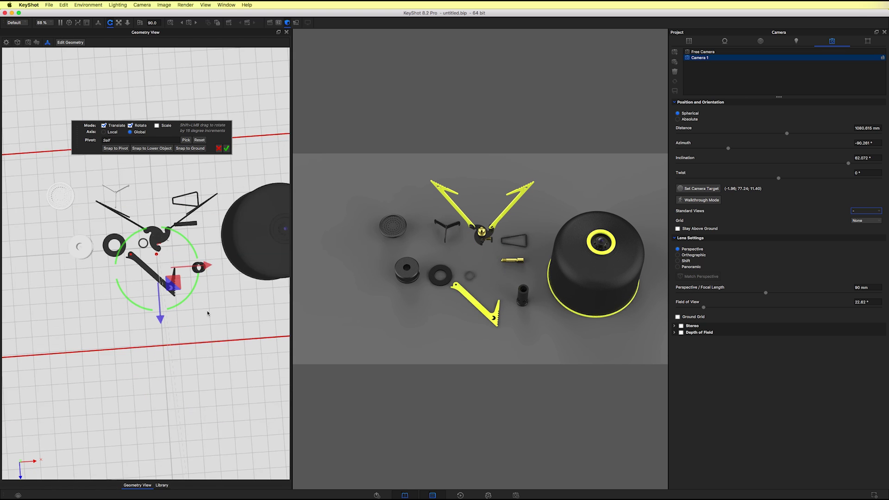
{"action": "left_click_drag", "start_coordinate": [207, 314], "coordinate": [181, 327]}
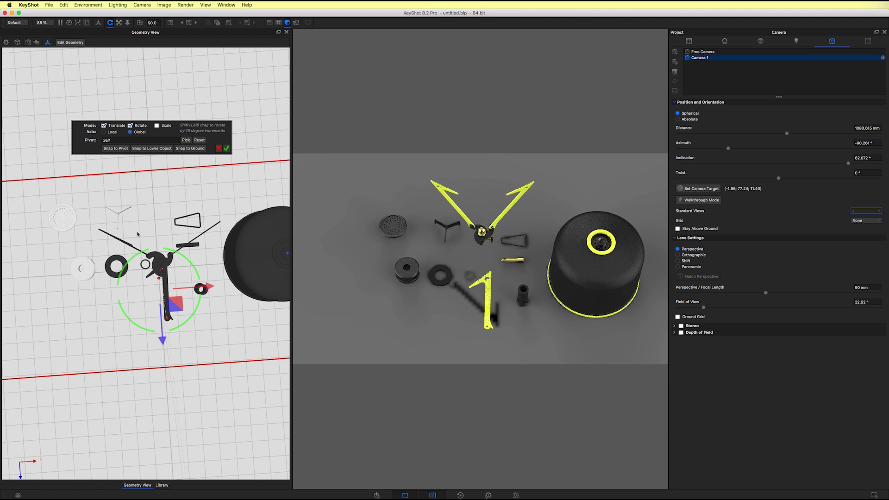
{"action": "left_click_drag", "start_coordinate": [137, 234], "coordinate": [158, 250]}
{"action": "left_click_drag", "start_coordinate": [208, 317], "coordinate": [134, 325]}
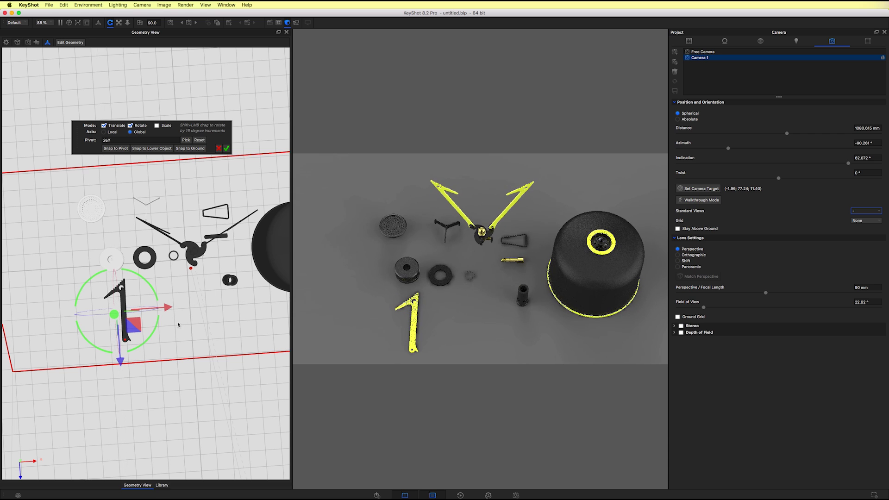
{"action": "left_click", "coordinate": [226, 149]}
Hide and lock the two Pot Holder Arms still attached to the stove.
{"action": "left_click_drag", "start_coordinate": [229, 152], "coordinate": [226, 248]}
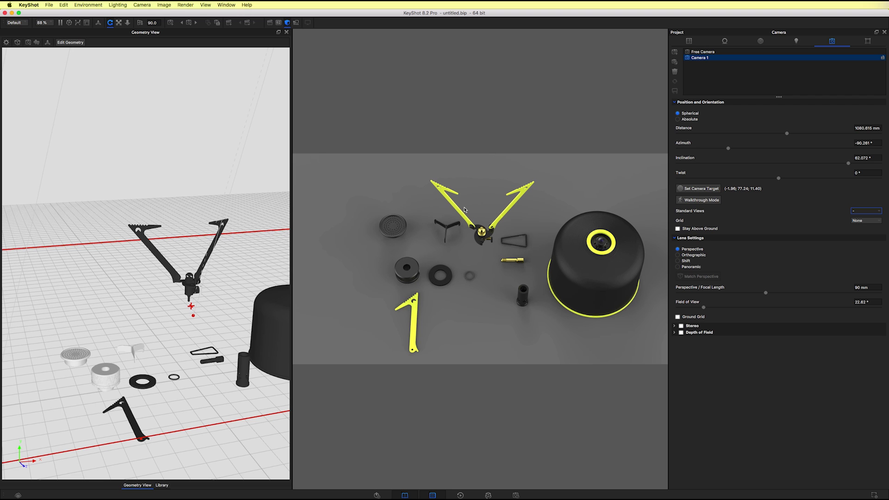
{"action": "left_click_drag", "start_coordinate": [198, 417], "coordinate": [197, 359]}
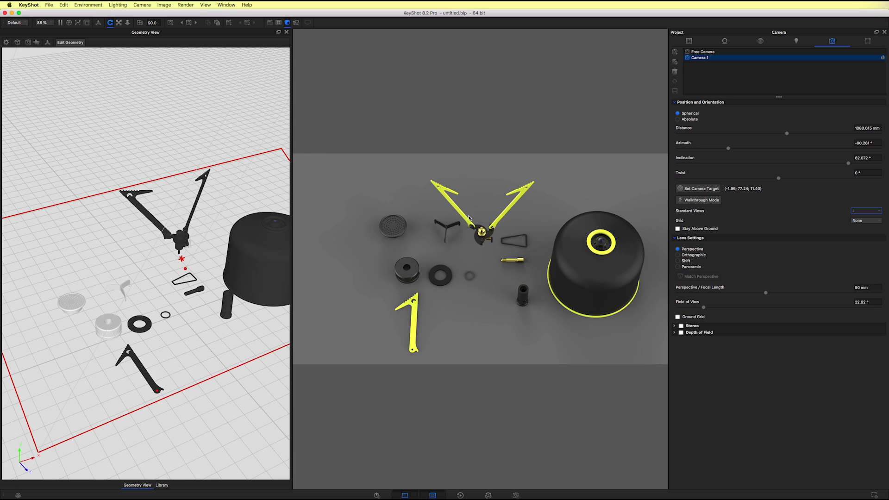
{"action": "left_click", "coordinate": [689, 43]}
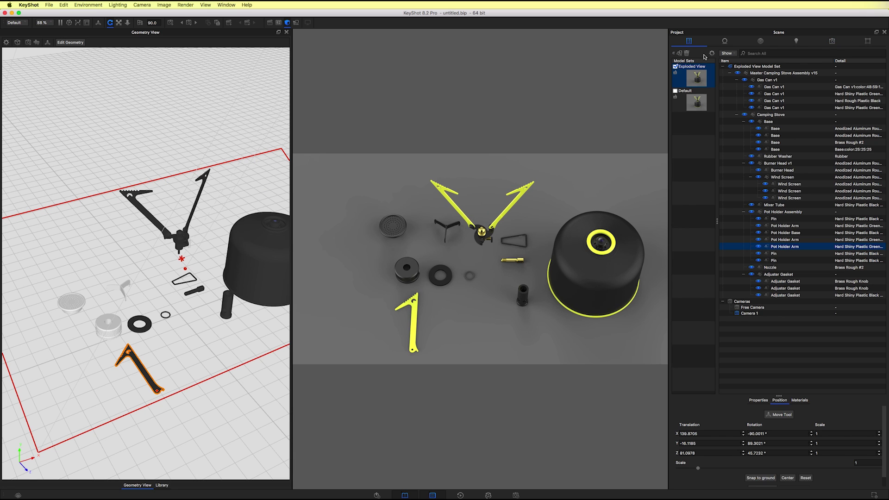
{"action": "left_click", "coordinate": [451, 204]}
{"action": "left_click", "coordinate": [519, 201], "text": "shift"}
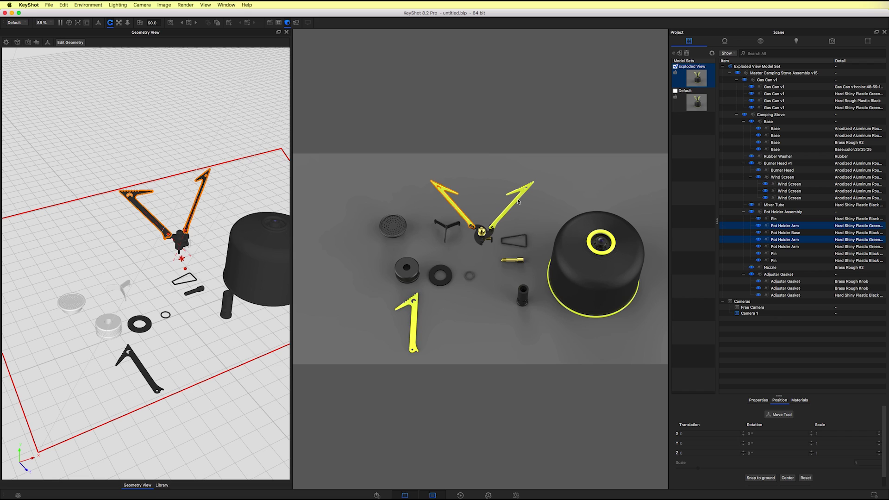
{"action": "right_click", "coordinate": [787, 228]}
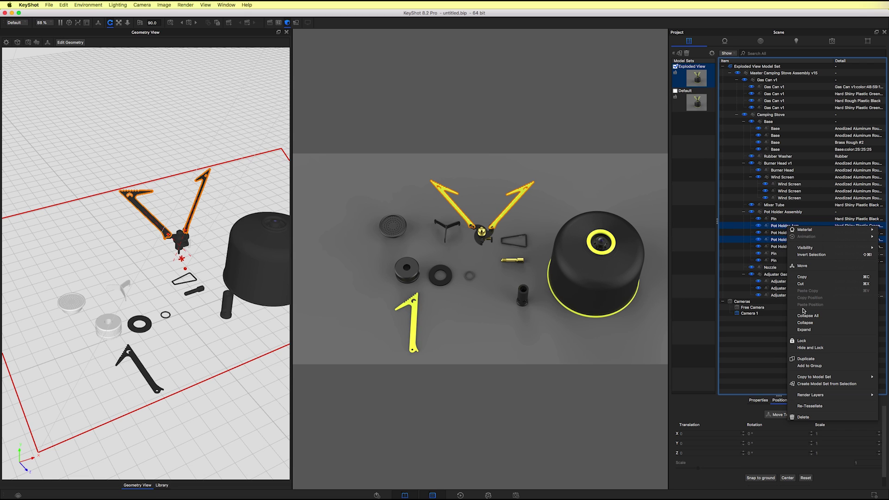
{"action": "left_click", "coordinate": [810, 348]}
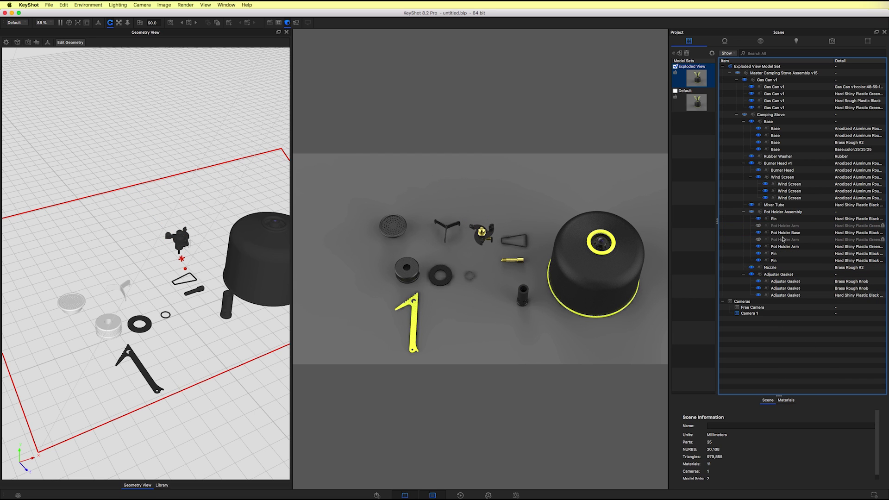
Create a model set named "Pot Arm" from the laid-out Pot Holder Arm with linked materials.
{"action": "left_click", "coordinate": [415, 317]}
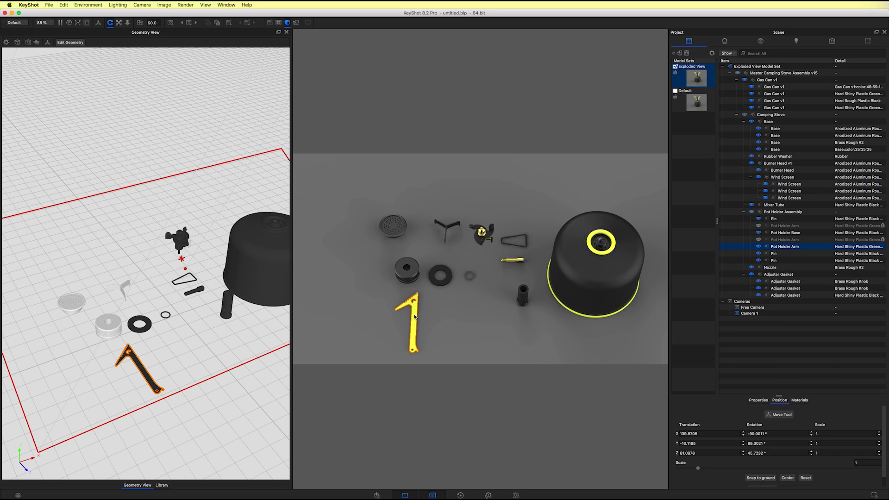
{"action": "right_click", "coordinate": [777, 247]}
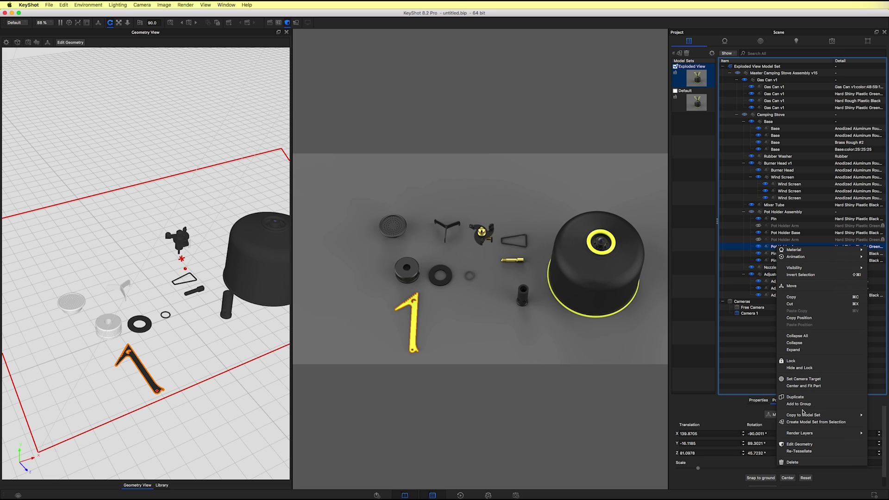
{"action": "mouse_move", "coordinate": [804, 416]}
{"action": "left_click", "coordinate": [792, 423]}
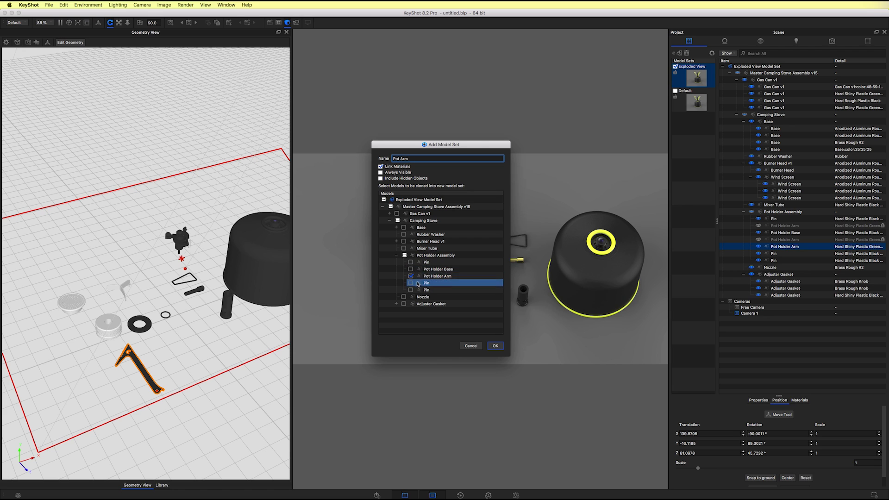
{"action": "left_click", "coordinate": [495, 346]}
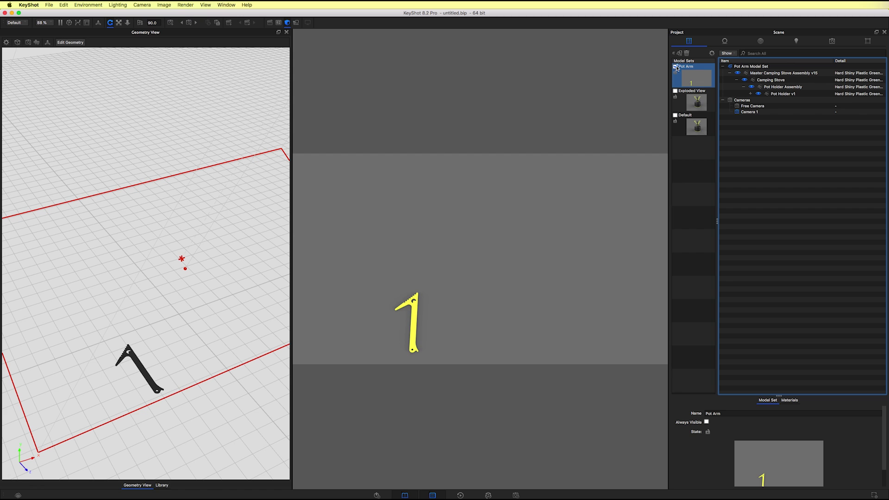
Hide and lock the remaining Pot Holder Arm in the Exploded View model set and show the Pot Arm set alongside it.
{"action": "left_click", "coordinate": [676, 67]}
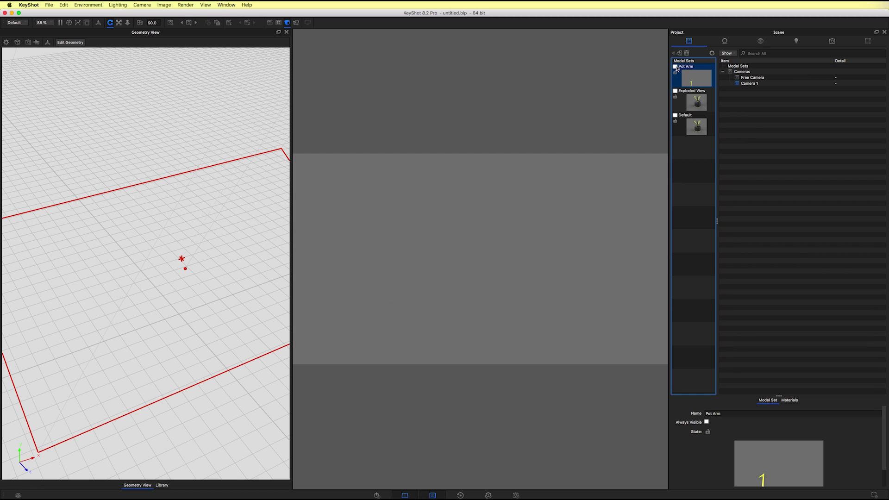
{"action": "left_click", "coordinate": [676, 92]}
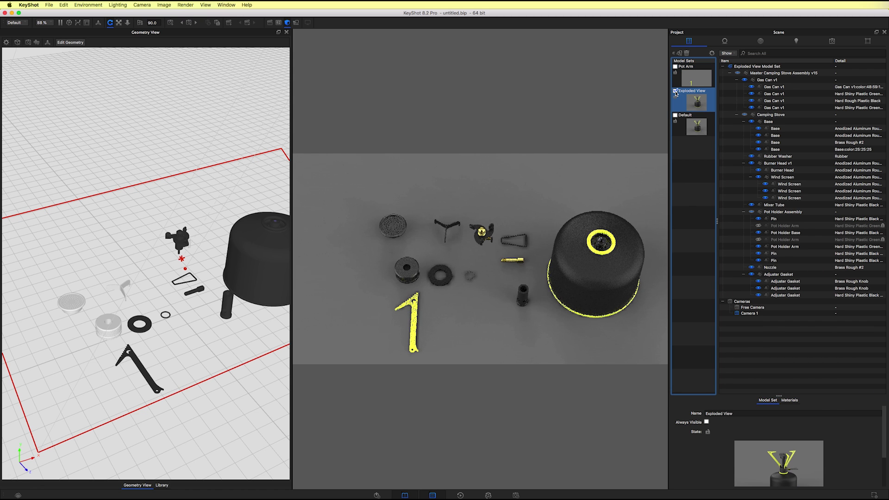
{"action": "left_click", "coordinate": [779, 248]}
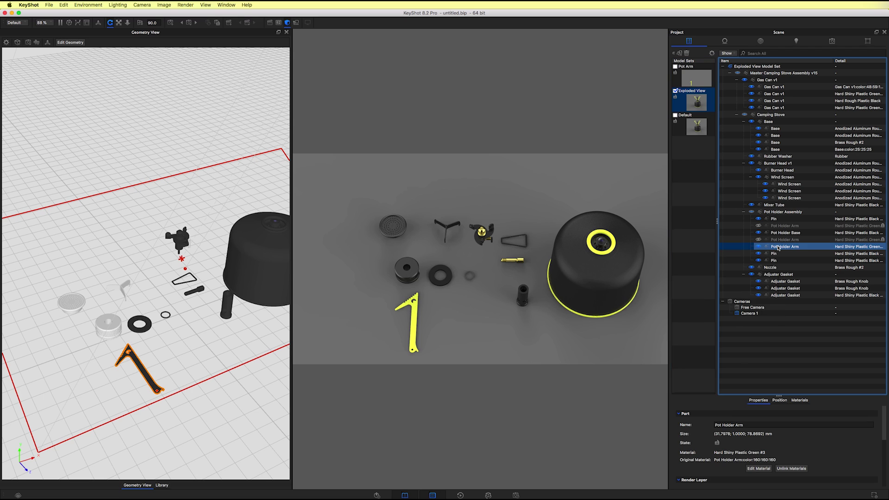
{"action": "right_click", "coordinate": [780, 247]}
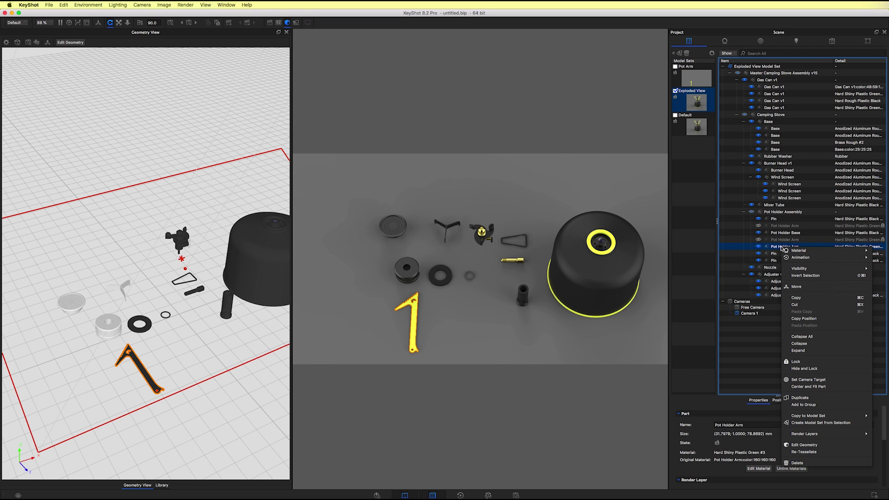
{"action": "left_click", "coordinate": [806, 368]}
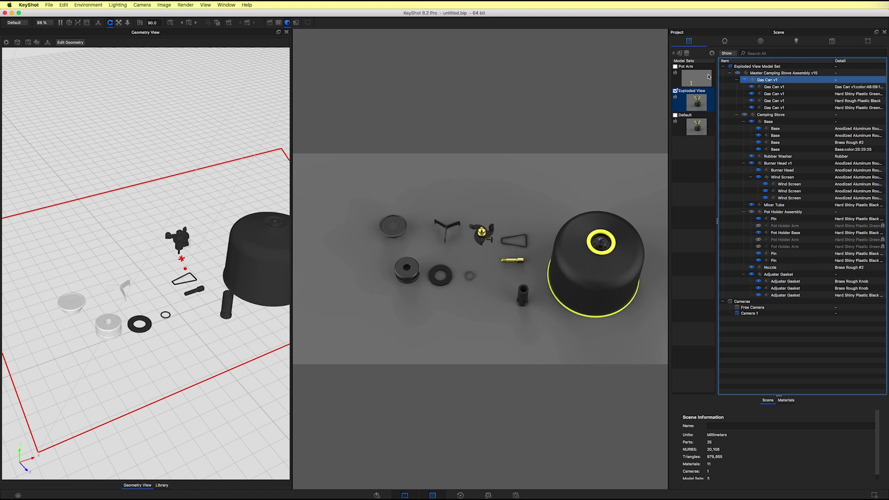
{"action": "left_click", "coordinate": [676, 74]}
{"action": "left_click", "coordinate": [676, 67]}
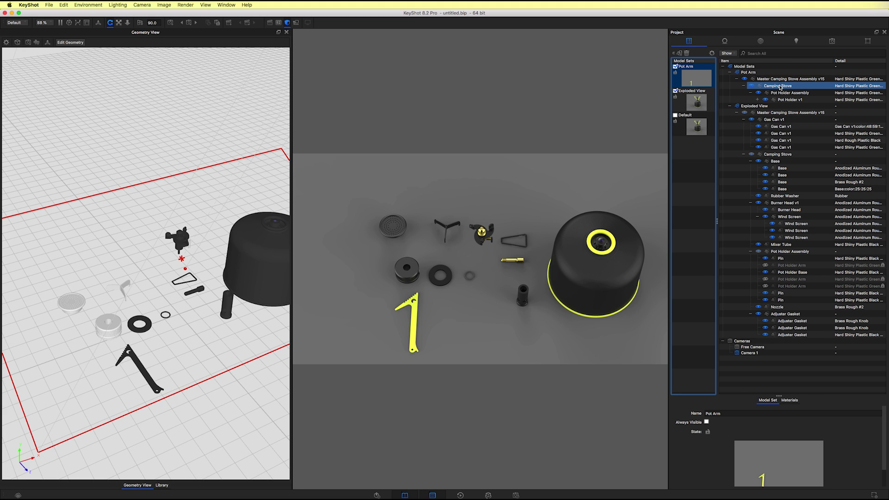
Check whether the pattern command is offered for the Camping Stove group, the Pot Arm set's top-level assembly and the Pot Holder Base part.
{"action": "left_click", "coordinate": [779, 85]}
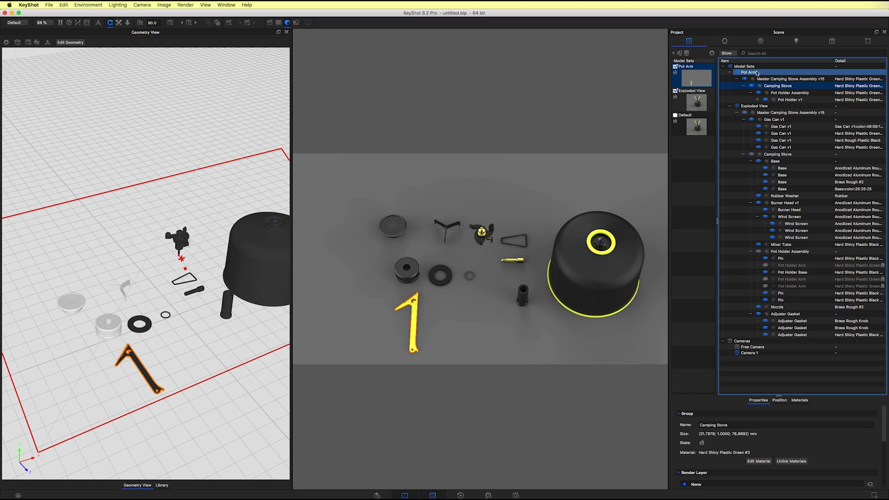
{"action": "right_click", "coordinate": [775, 89]}
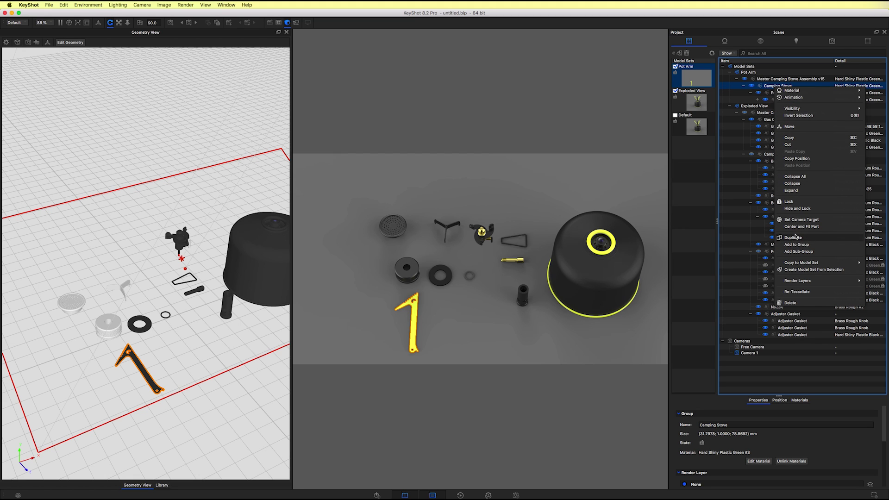
{"action": "left_click", "coordinate": [773, 82]}
{"action": "right_click", "coordinate": [772, 82]}
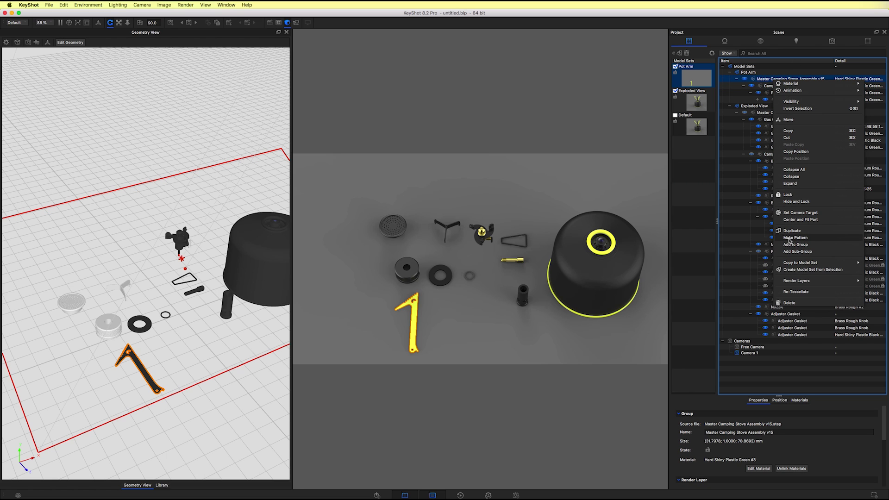
{"action": "left_click", "coordinate": [748, 241]}
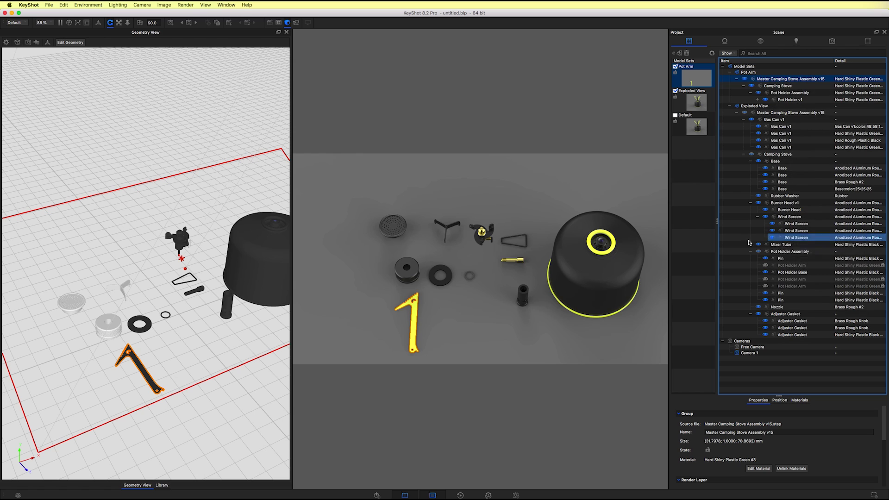
{"action": "left_click", "coordinate": [785, 275]}
{"action": "right_click", "coordinate": [788, 274]}
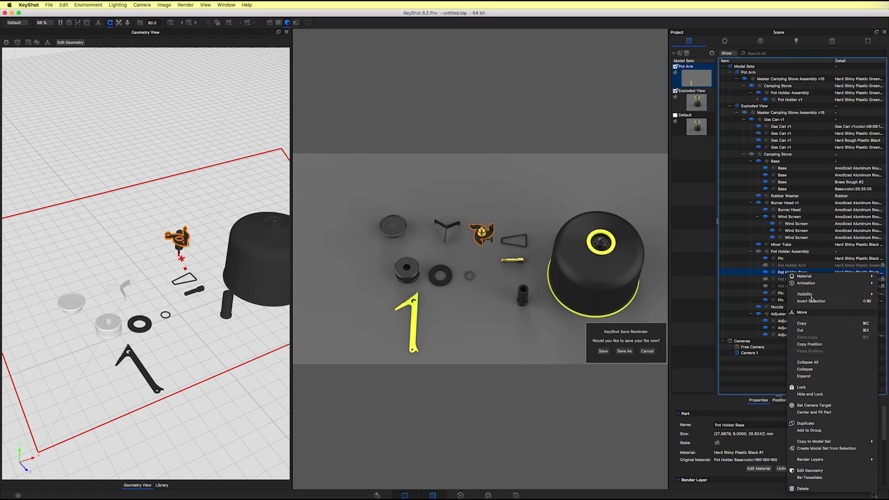
{"action": "left_click", "coordinate": [644, 345]}
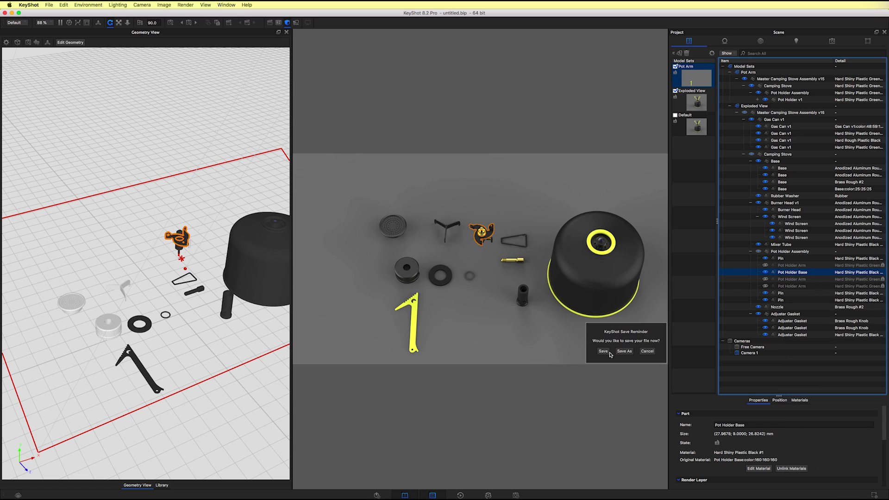
{"action": "left_click", "coordinate": [647, 352]}
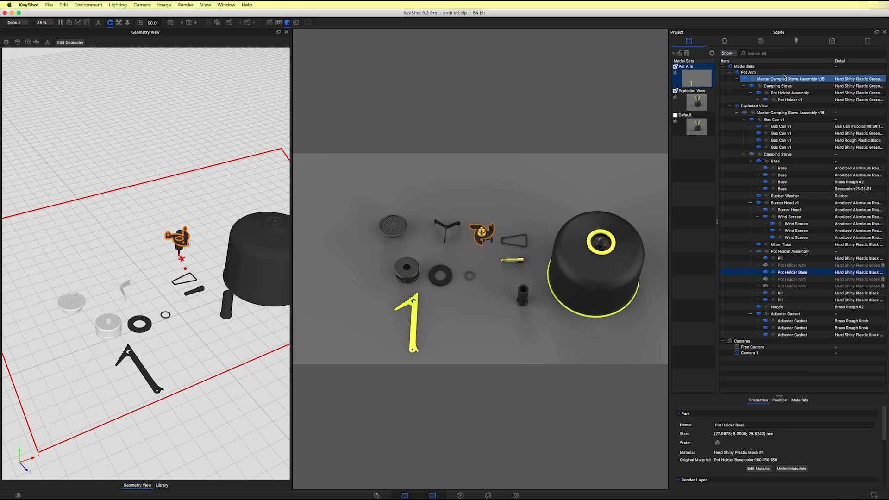
Make a linear pattern of the Pot Arm set's top-level assembly with 3 instances along X.
{"action": "left_click", "coordinate": [760, 79]}
{"action": "right_click", "coordinate": [764, 80]}
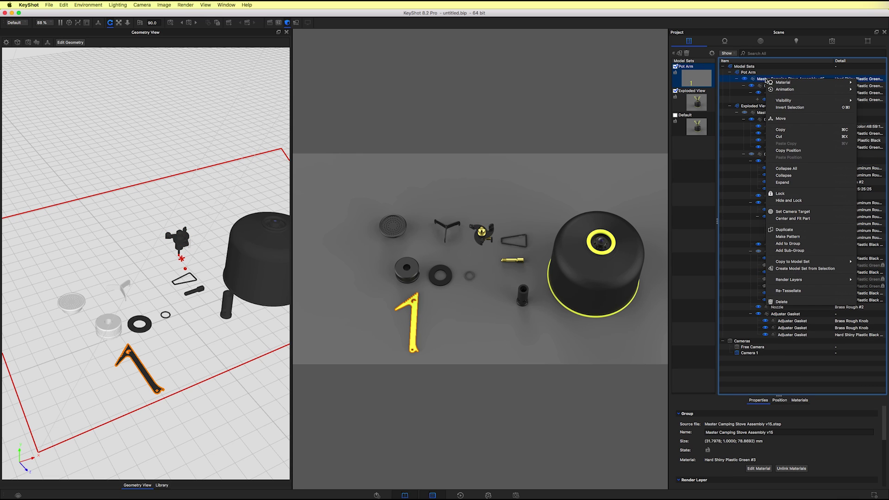
{"action": "left_click", "coordinate": [791, 237]}
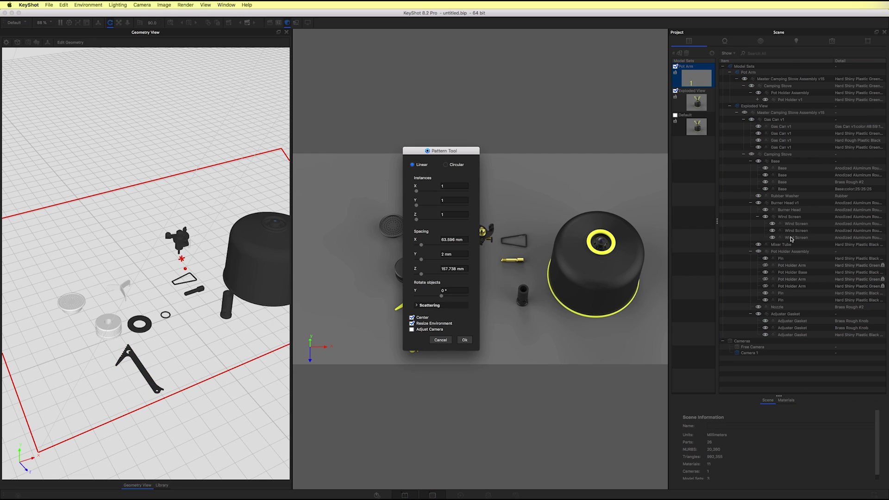
{"action": "left_click_drag", "start_coordinate": [461, 148], "coordinate": [580, 50]}
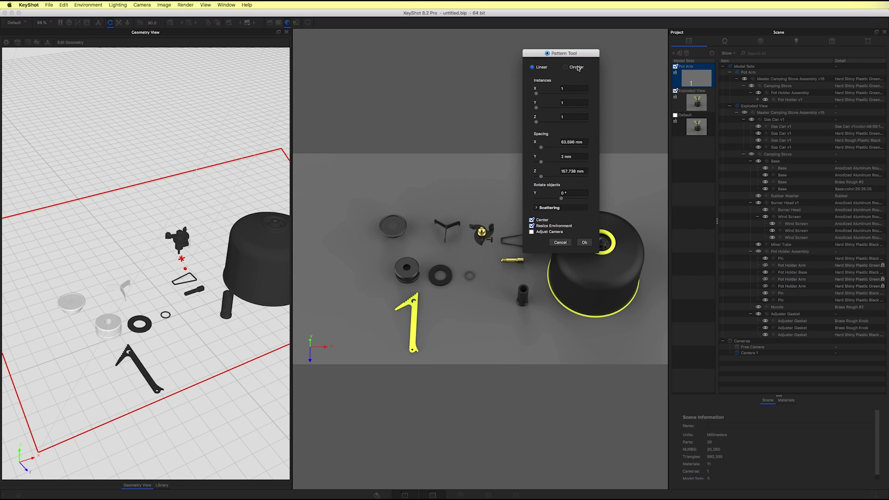
{"action": "left_click_drag", "start_coordinate": [538, 95], "coordinate": [548, 93]}
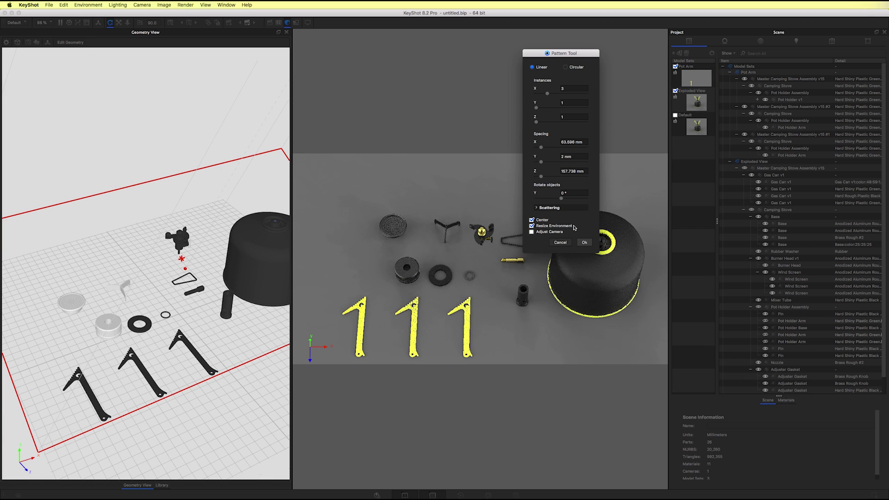
Turn off Center and Resize Environment for the arm pattern, and set its X spacing to 39.2 mm.
{"action": "left_click", "coordinate": [532, 220]}
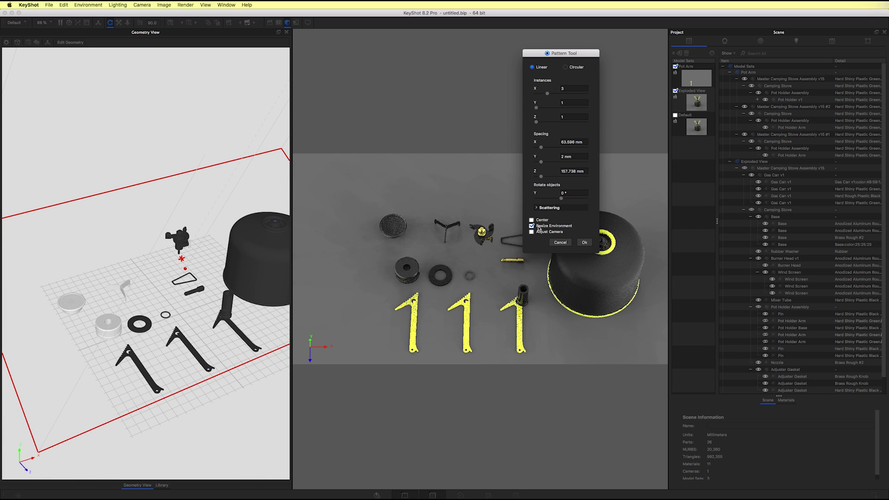
{"action": "left_click", "coordinate": [537, 227]}
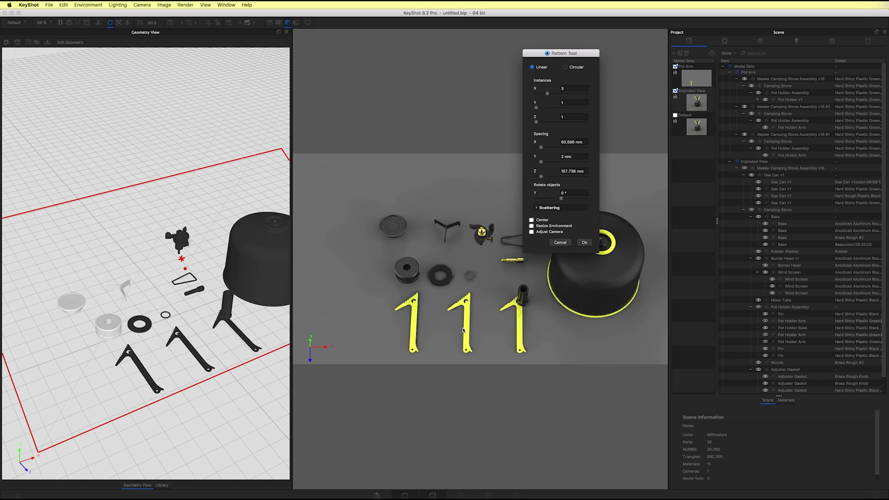
{"action": "left_click_drag", "start_coordinate": [541, 148], "coordinate": [558, 147]}
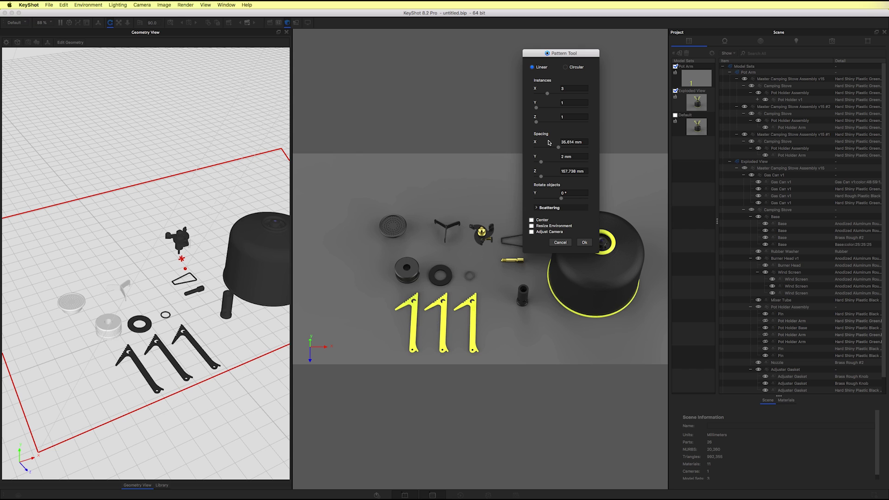
{"action": "left_click_drag", "start_coordinate": [559, 149], "coordinate": [561, 151]}
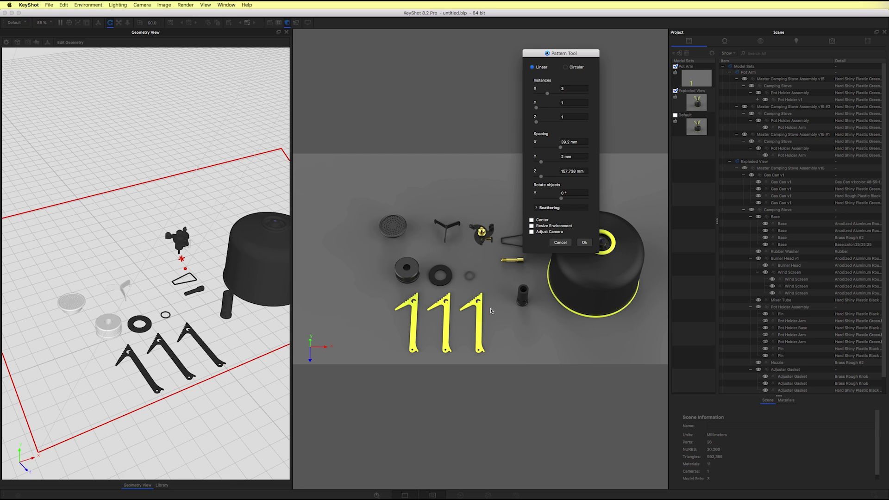
Try a circular arrangement of the arm with up to 6 instances, and return the pattern to linear.
{"action": "left_click", "coordinate": [566, 67]}
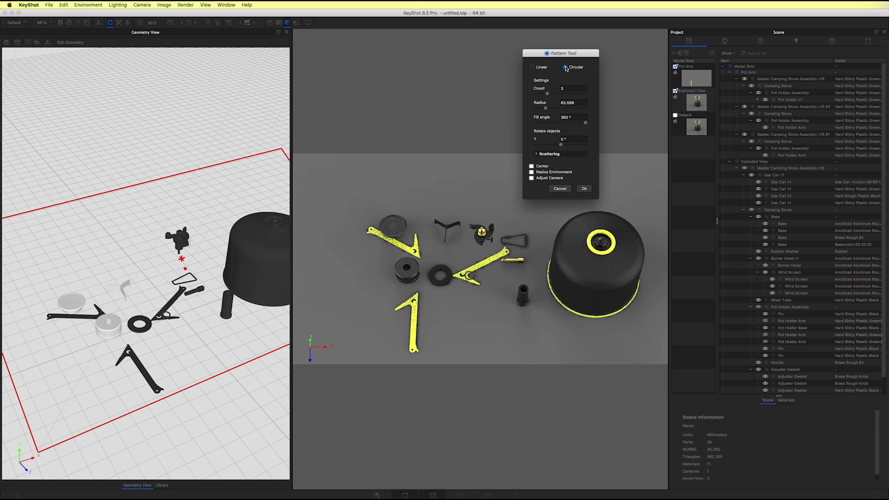
{"action": "left_click_drag", "start_coordinate": [547, 93], "coordinate": [564, 94]}
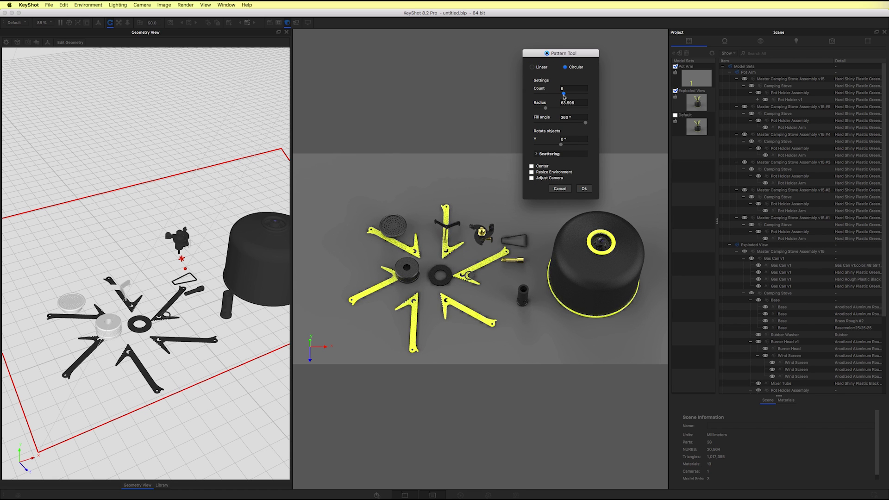
{"action": "left_click_drag", "start_coordinate": [564, 95], "coordinate": [548, 94]}
{"action": "left_click", "coordinate": [542, 68]}
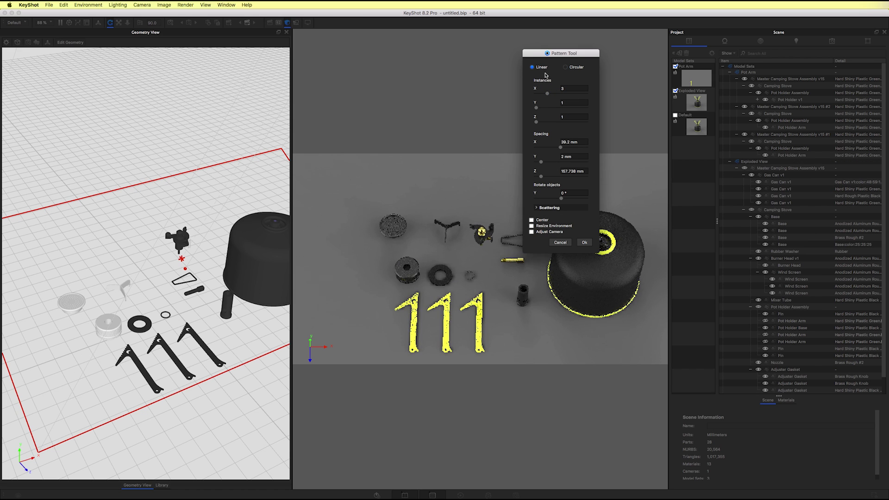
Apply the linear pattern and collapse the three arm assemblies in the Pot Arm model set.
{"action": "left_click", "coordinate": [585, 243]}
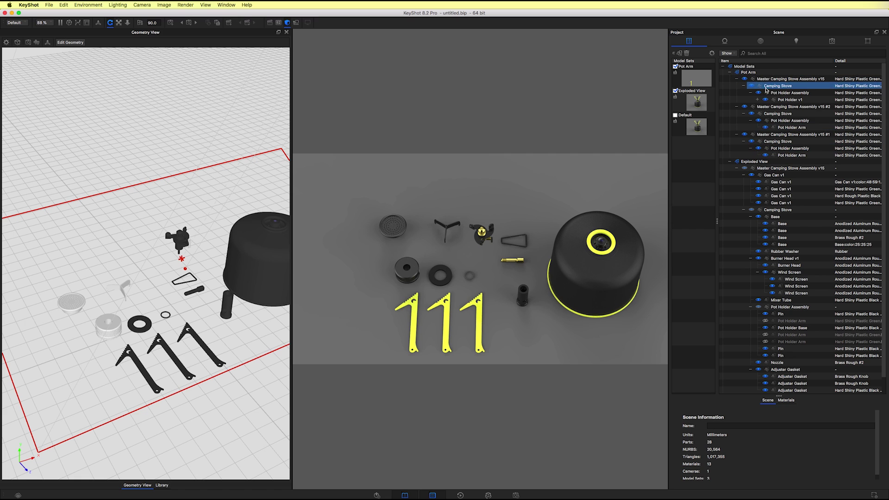
{"action": "left_click", "coordinate": [737, 134]}
{"action": "left_click", "coordinate": [737, 107]}
{"action": "left_click", "coordinate": [736, 79]}
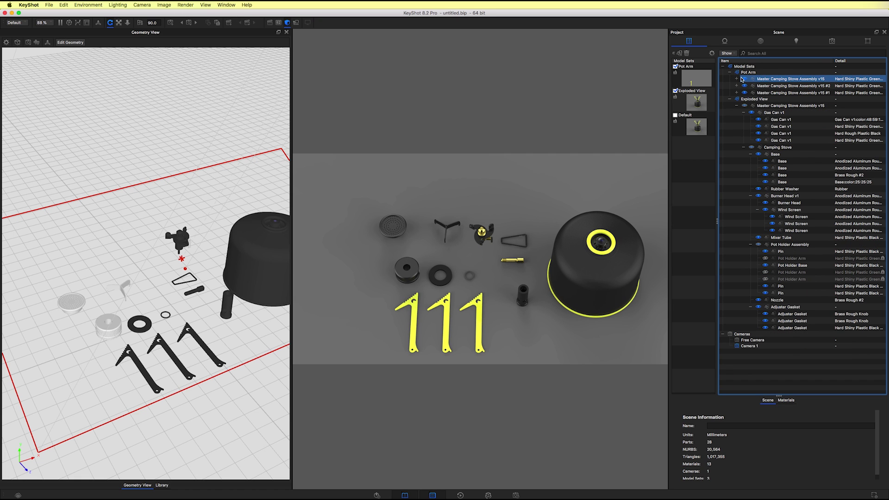
Move the whole Pot Arm model set left along the X axis so the arms line up in front of the Base and Burner parts.
{"action": "left_click", "coordinate": [762, 74]}
{"action": "right_click", "coordinate": [762, 75]}
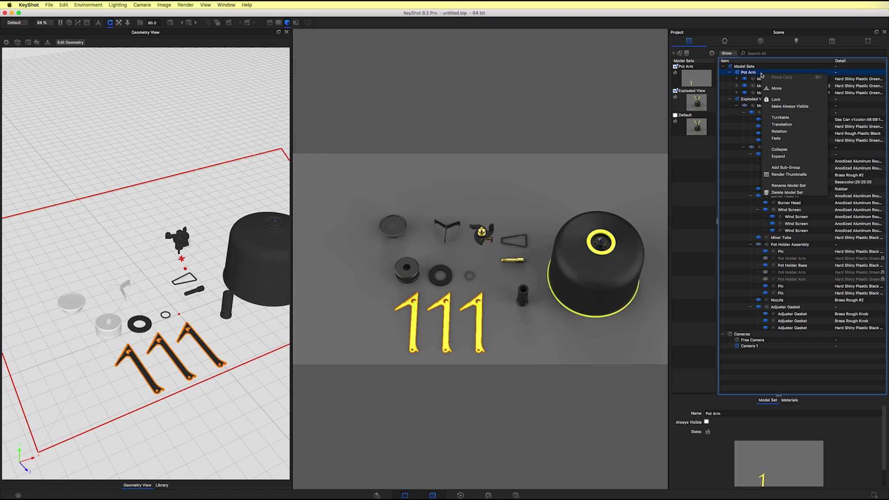
{"action": "left_click", "coordinate": [777, 88]}
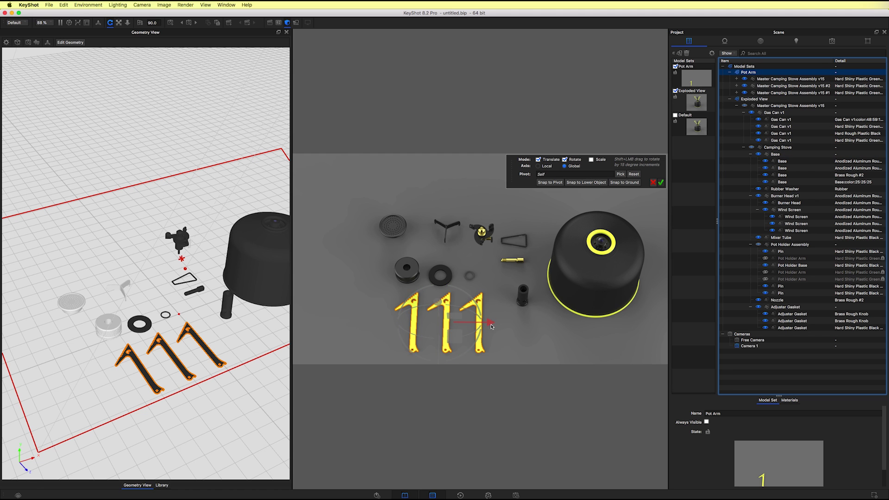
{"action": "mouse_move", "coordinate": [479, 323]}
{"action": "left_mouse_down"}
{"action": "mouse_move", "coordinate": [443, 323]}
{"action": "mouse_move", "coordinate": [496, 321]}
{"action": "mouse_move", "coordinate": [469, 322]}
{"action": "left_mouse_up"}
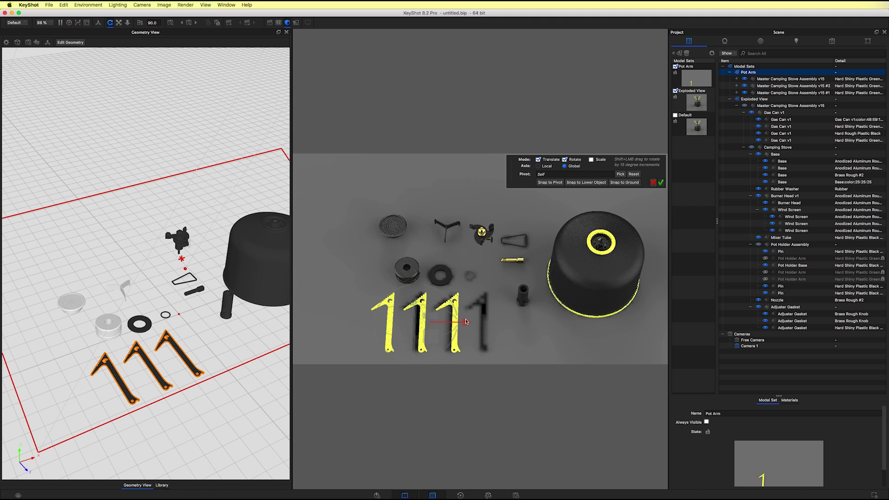
{"action": "left_click", "coordinate": [661, 183]}
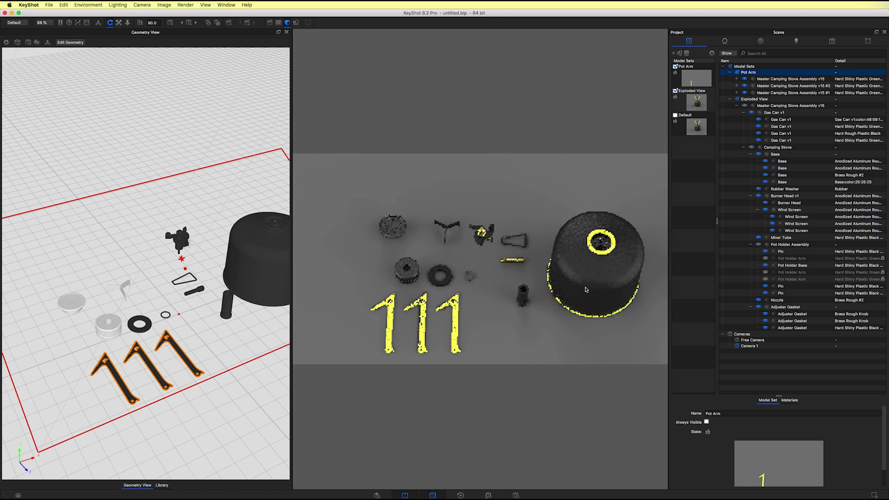
Collapse the Gas Can v1 and Camping Stove groups within the Exploded View model set.
{"action": "left_click_drag", "start_coordinate": [588, 280], "coordinate": [562, 278]}
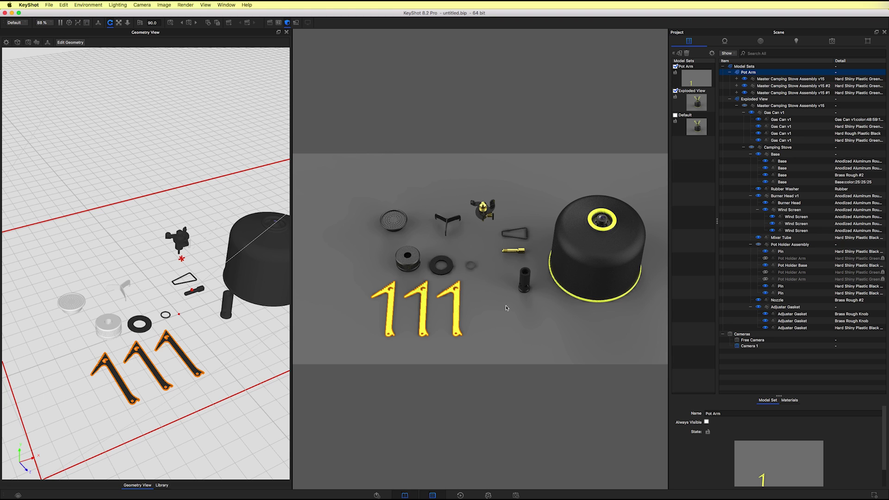
{"action": "left_click", "coordinate": [767, 106]}
{"action": "left_click", "coordinate": [767, 113]}
{"action": "left_click", "coordinate": [743, 113]}
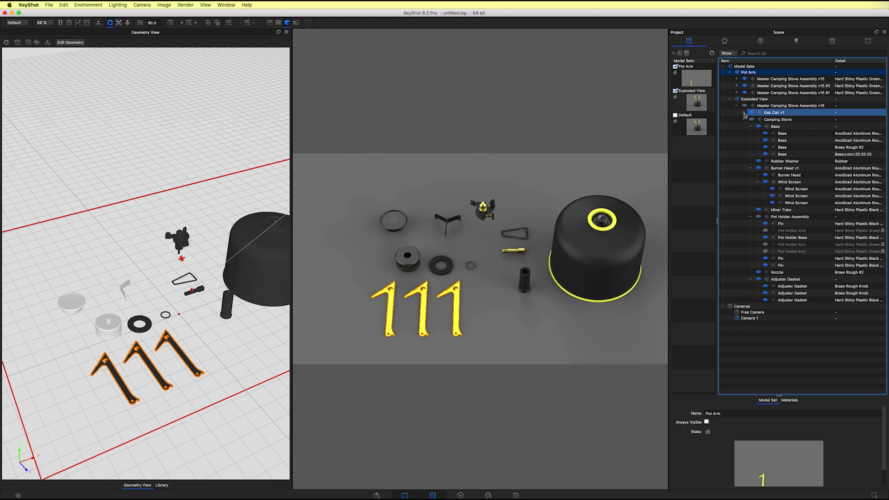
{"action": "left_click", "coordinate": [743, 120]}
{"action": "left_click", "coordinate": [738, 114]}
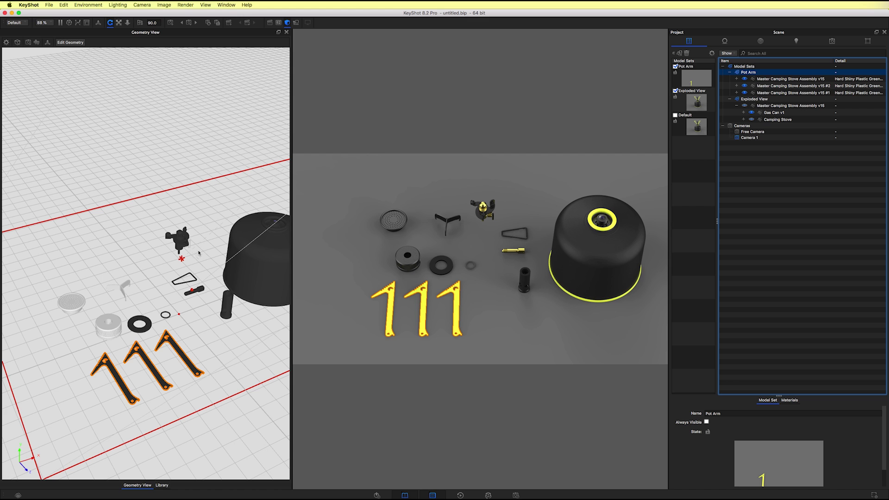
{"action": "middle_click_drag", "start_coordinate": [229, 231], "coordinate": [206, 215]}
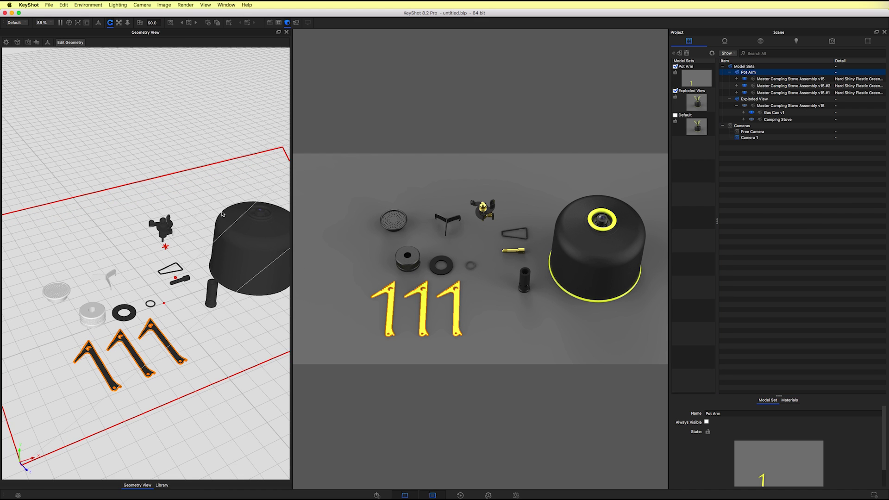
Switch to the RW Week 49.pdf presentation in Preview and show its closing page 10.
{"action": "key", "text": "super+Tab"}
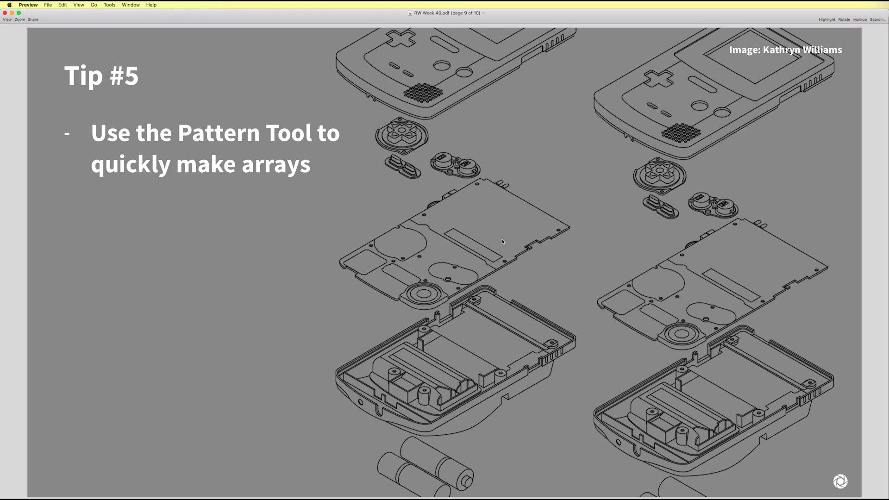
{"action": "key", "text": "Down"}
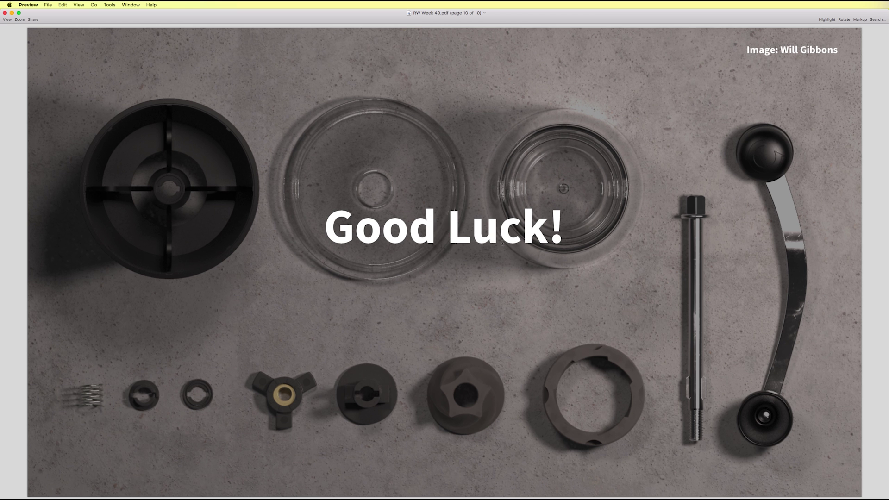